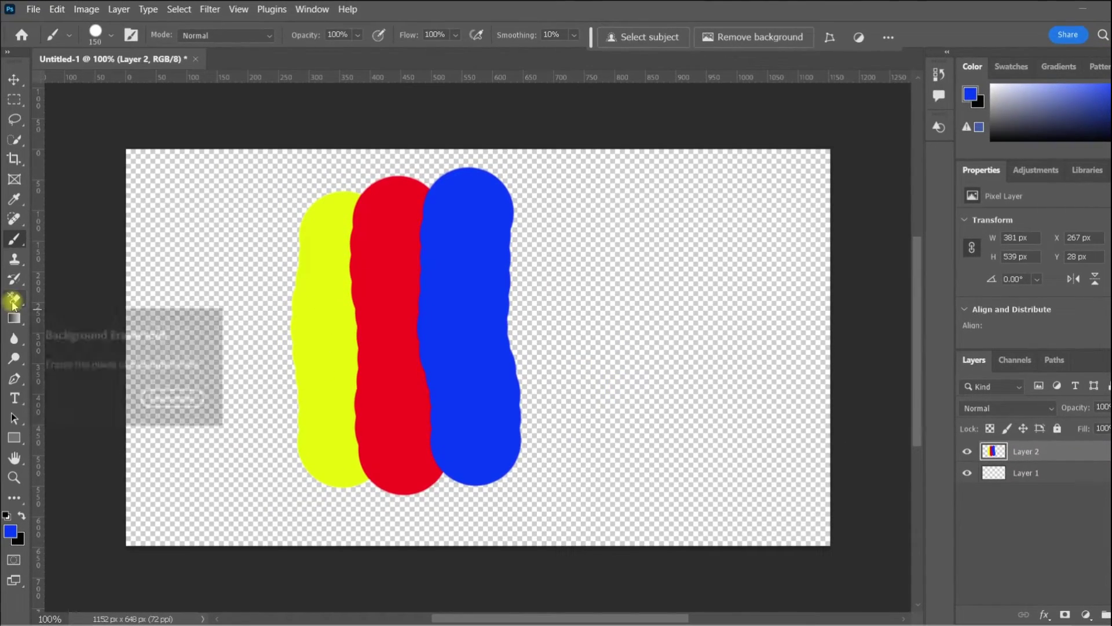
- Switch from the standard Eraser to the Background Eraser Tool for the paint-stroke layer
left_click_drag(14, 302, 14, 301)
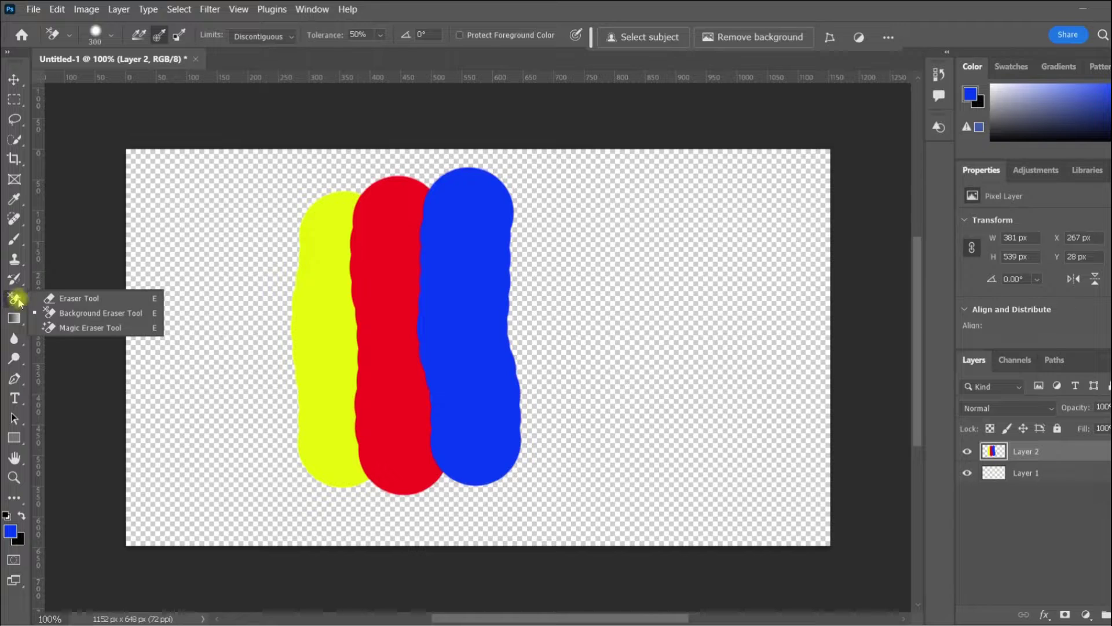
- Select the Background Eraser and set its brush size to 100
left_click(81, 318)
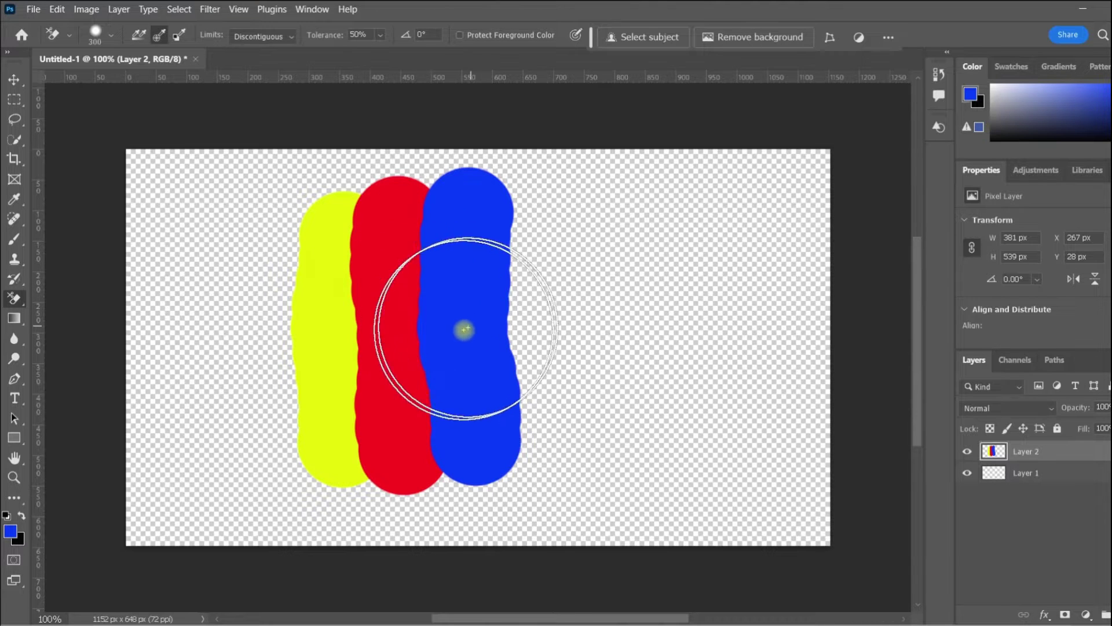
key("bracketright")
key("bracketright")
key("bracketright")
key("bracketright")
key("bracketright")
key("bracketright")
key("bracketright")
key("bracketleft")
key("bracketleft")
key("bracketleft")
key("bracketleft")
key("bracketleft")
key("bracketleft")
key("bracketleft")
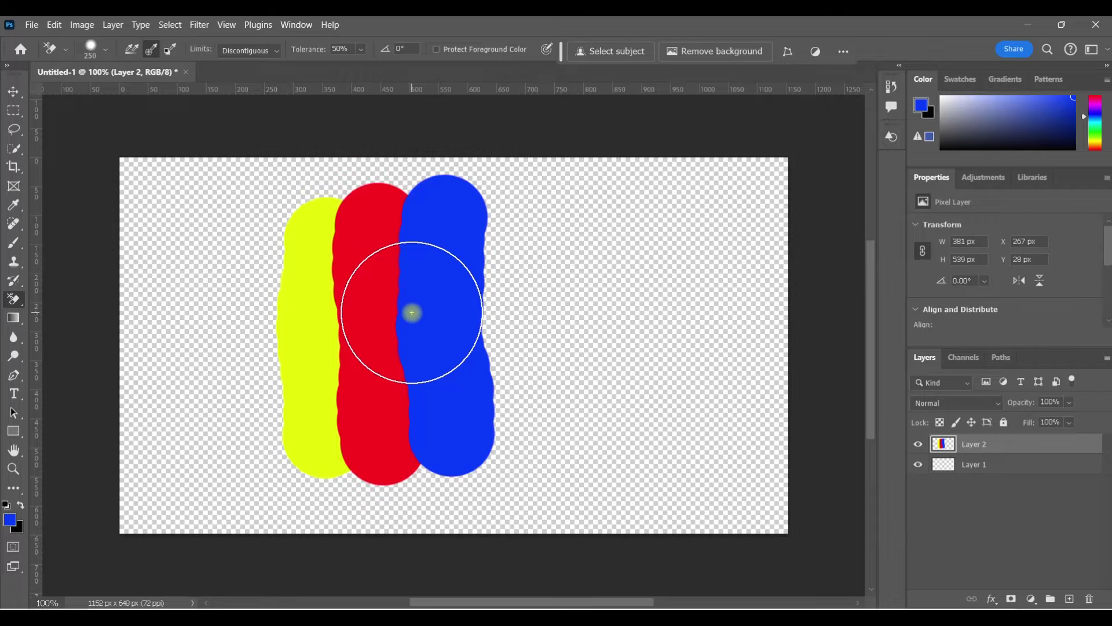
left_click(109, 50)
type("100")
key("Return")
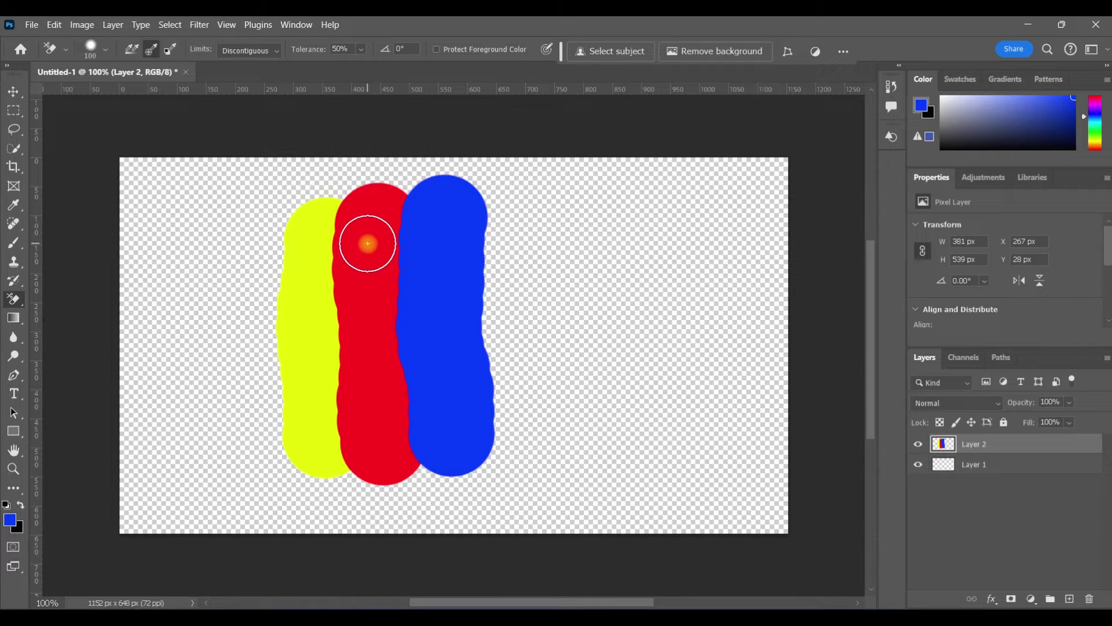
- Erase the red stroke from top arc to bottom, leaving yellow and blue intact
left_click(367, 243)
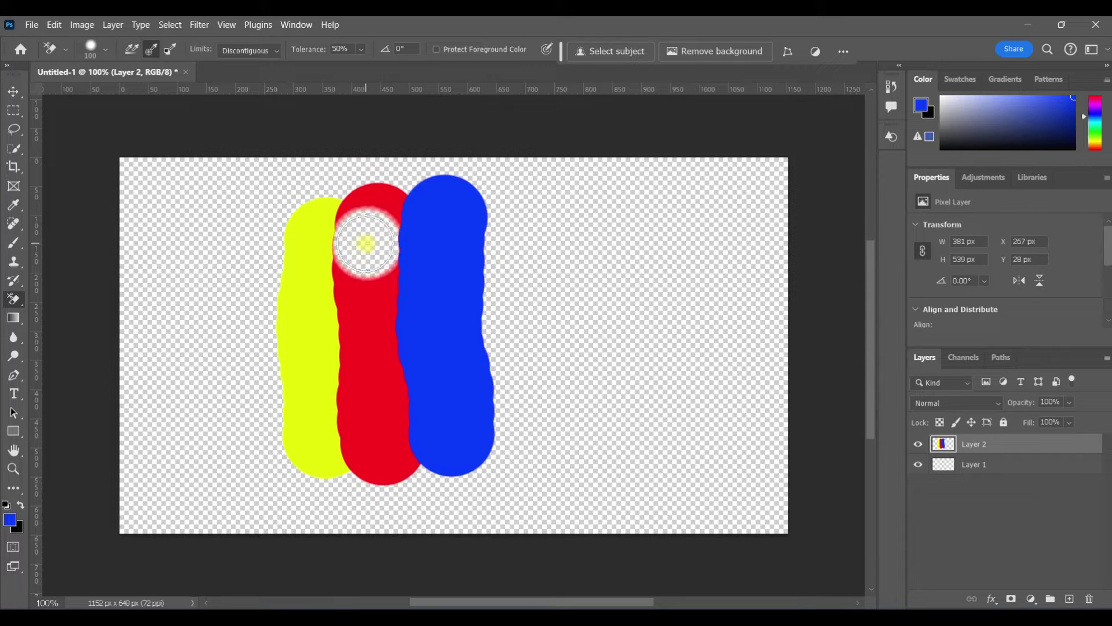
mouse_move(354, 249)
left_mouse_down()
mouse_move(313, 283)
mouse_move(405, 291)
left_mouse_up()
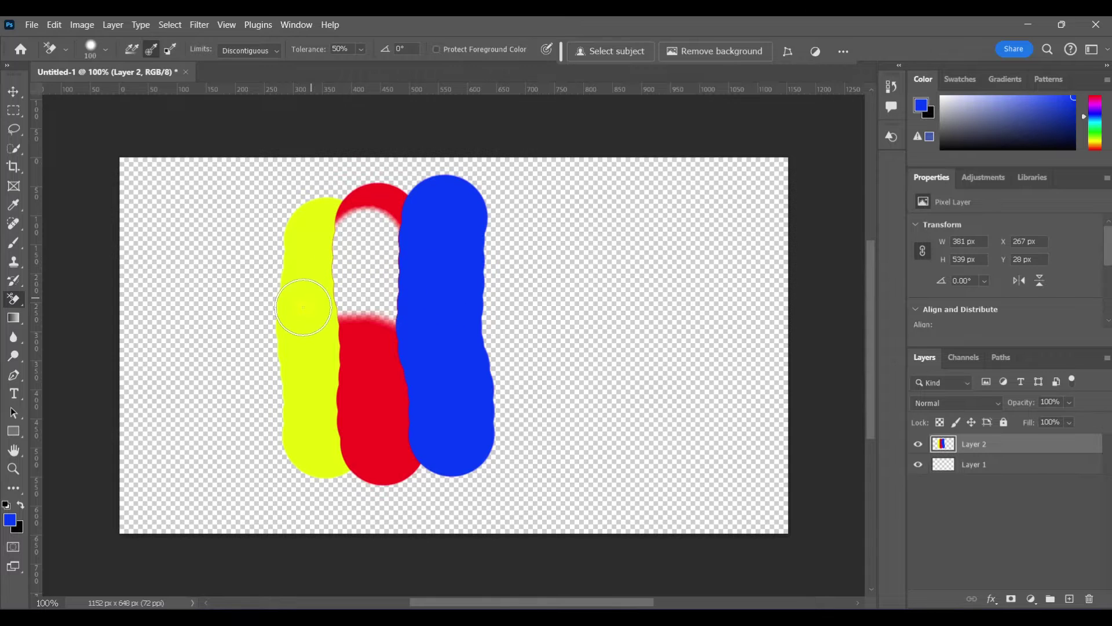
mouse_move(303, 307)
left_mouse_down()
mouse_move(438, 335)
mouse_move(332, 318)
mouse_move(304, 328)
mouse_move(427, 366)
mouse_move(316, 366)
mouse_move(441, 395)
mouse_move(329, 400)
mouse_move(328, 413)
mouse_move(433, 426)
mouse_move(432, 441)
mouse_move(337, 436)
mouse_move(341, 460)
mouse_move(421, 467)
left_mouse_up()
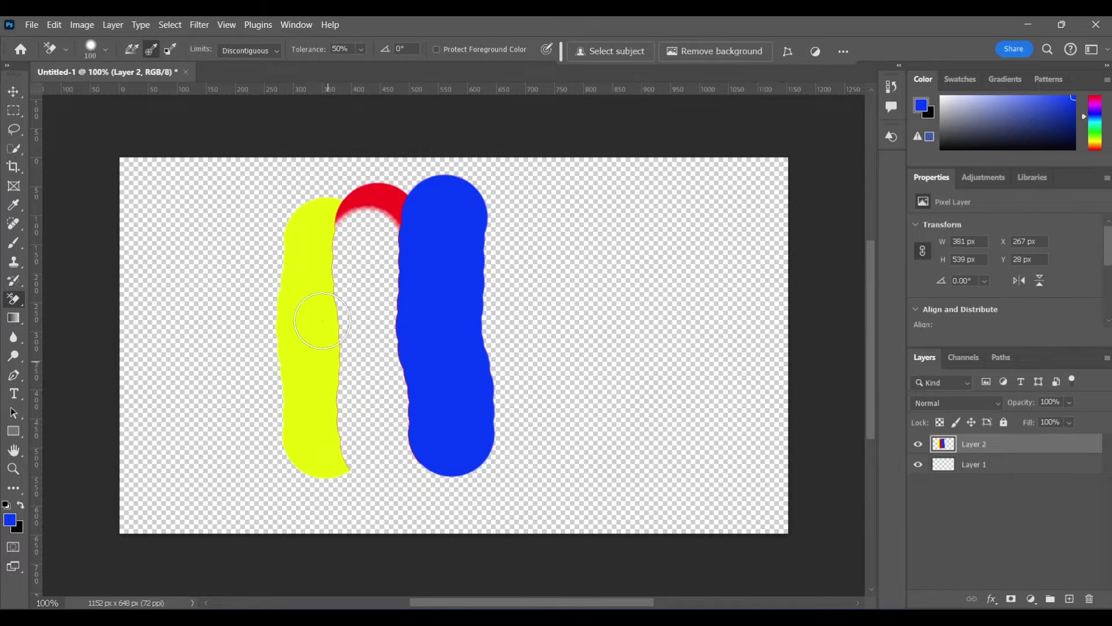
left_click_drag(322, 320, 371, 183)
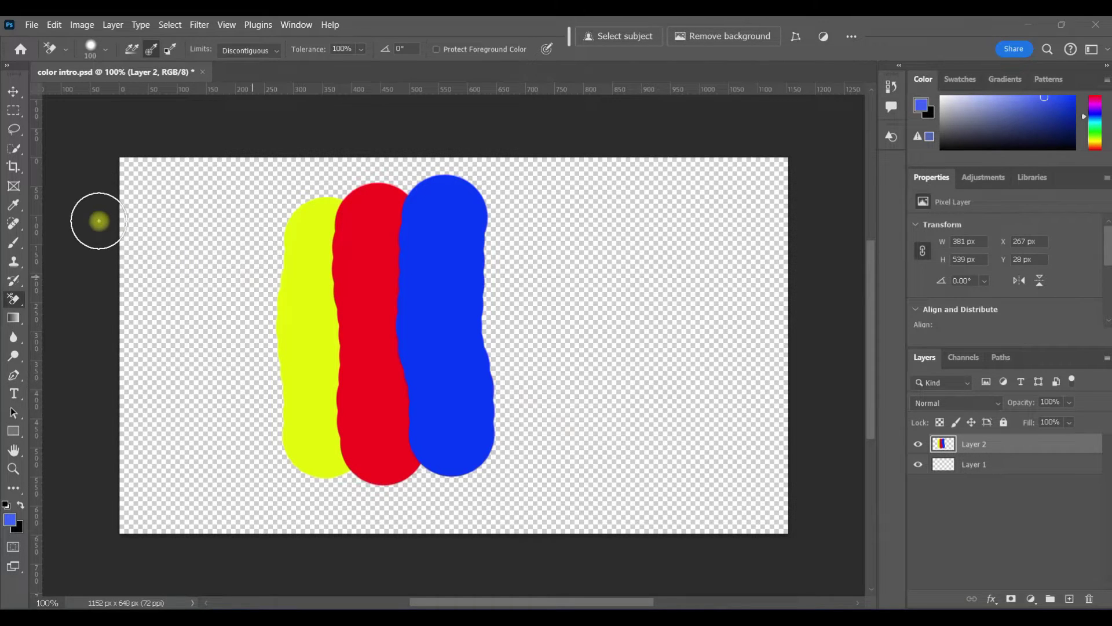
- Sample the blue, lighten it, and paint a light-blue stroke beside the blue one
left_click(14, 205)
left_click(453, 358)
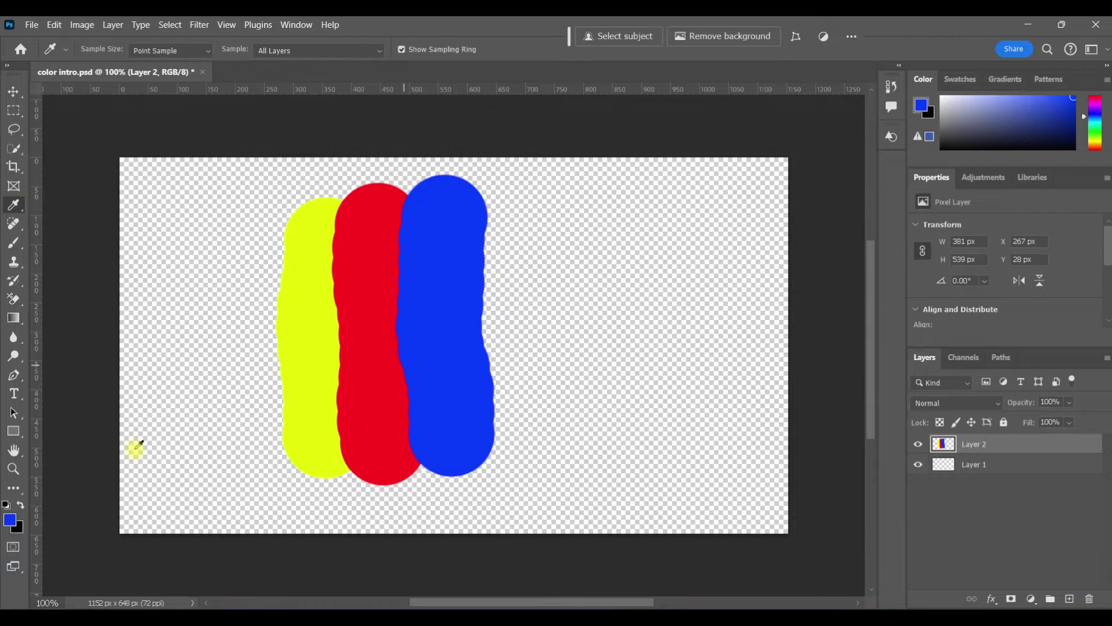
left_click(8, 519)
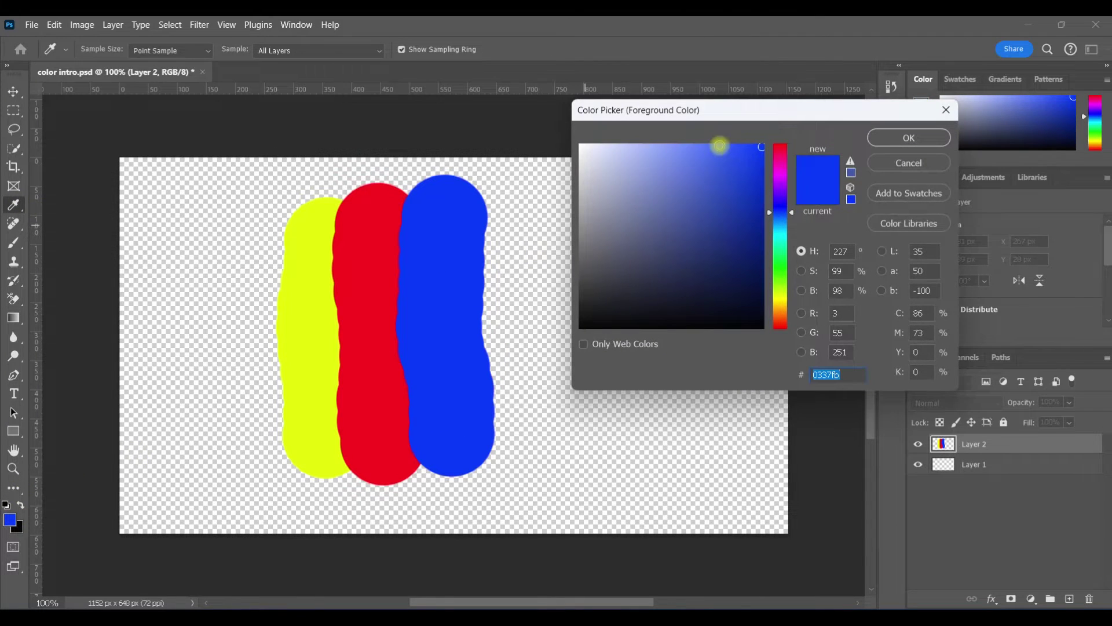
left_click(708, 147)
left_click(904, 137)
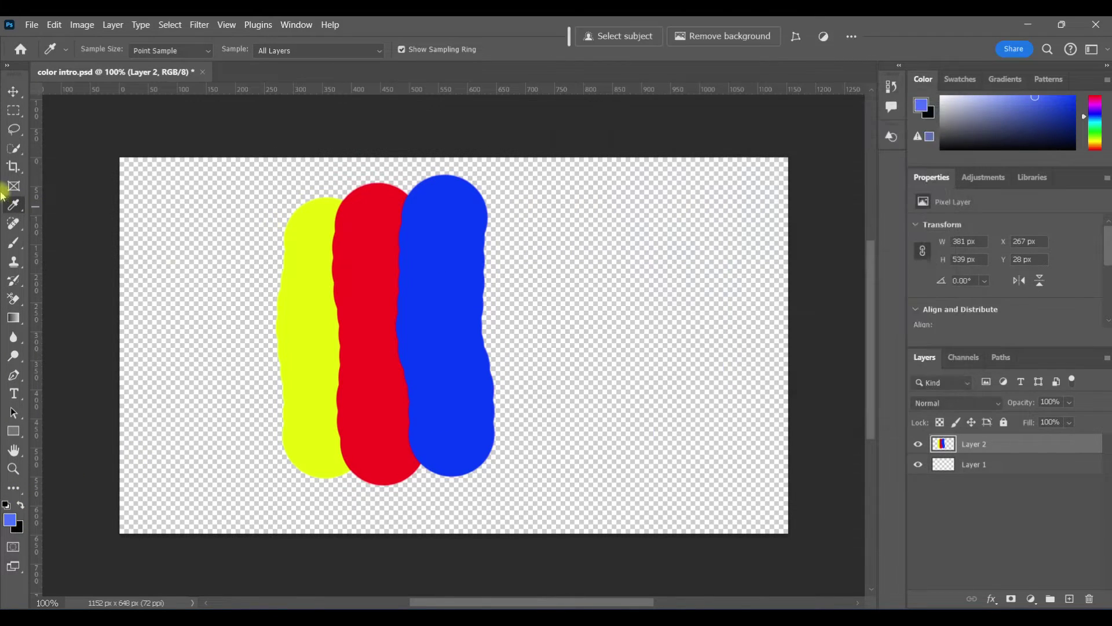
left_click(13, 242)
left_click_drag(493, 215, 505, 429)
- Trial-erase across both blue strokes with the Background Eraser, then undo it
left_click(17, 298)
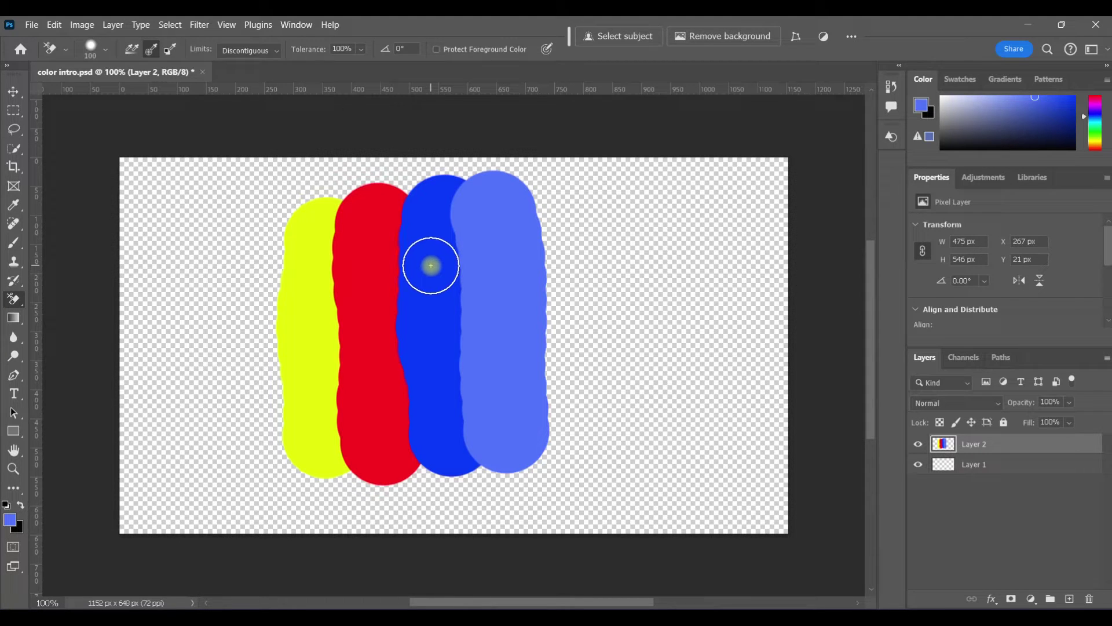
mouse_move(431, 265)
left_mouse_down()
mouse_move(511, 250)
mouse_move(574, 268)
mouse_move(473, 277)
mouse_move(432, 293)
mouse_move(437, 315)
mouse_move(555, 293)
mouse_move(561, 319)
mouse_move(424, 338)
mouse_move(435, 364)
mouse_move(561, 351)
mouse_move(443, 392)
mouse_move(446, 414)
mouse_move(520, 401)
mouse_move(580, 418)
mouse_move(455, 428)
mouse_move(474, 461)
mouse_move(446, 452)
left_mouse_up()
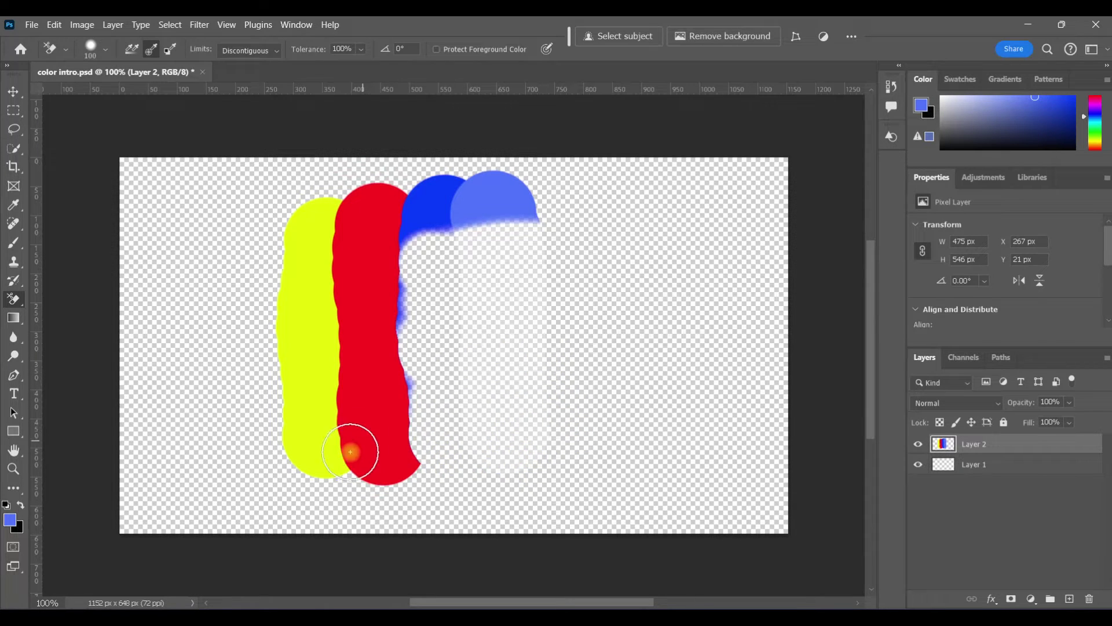
left_click_drag(376, 325, 404, 424)
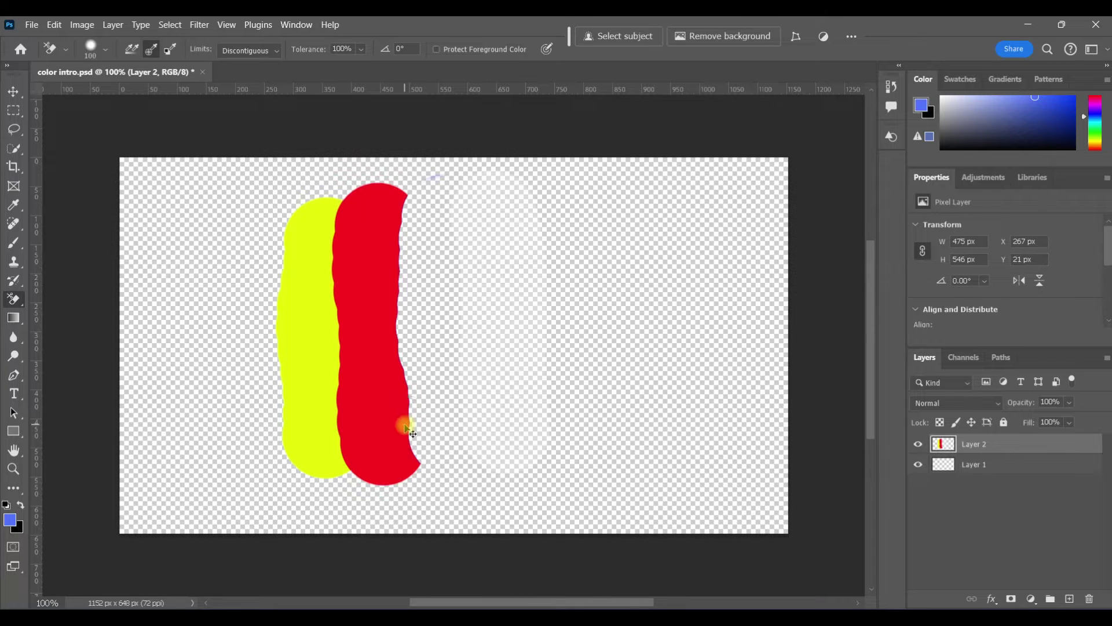
key("ctrl+z")
- Trial-erase the dark blue stroke at 1% tolerance, then undo it
left_click(362, 49)
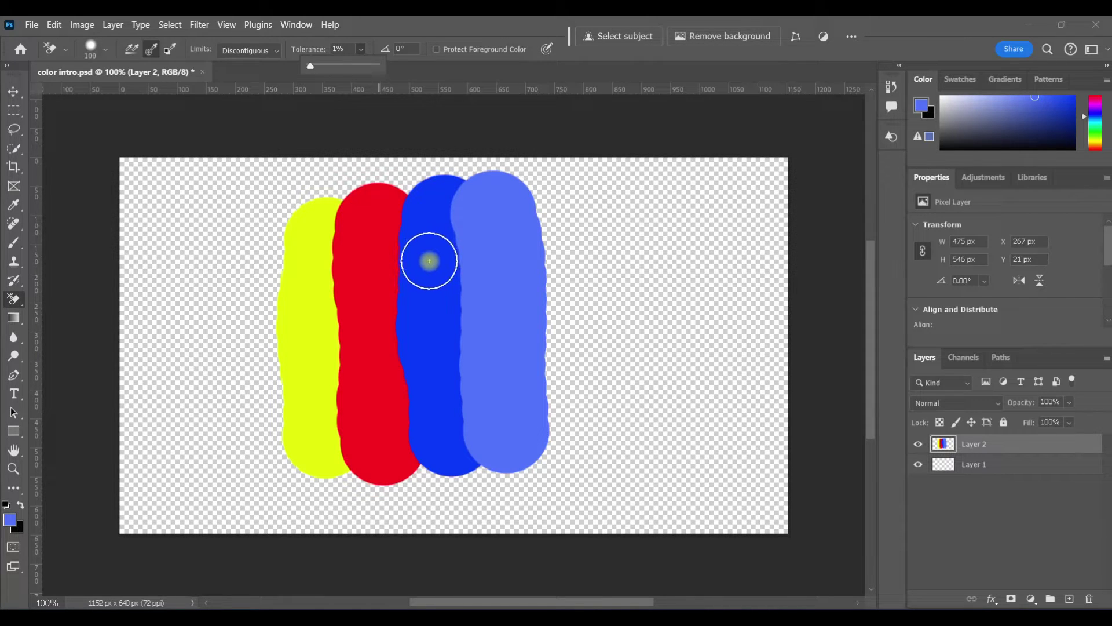
left_click(429, 261)
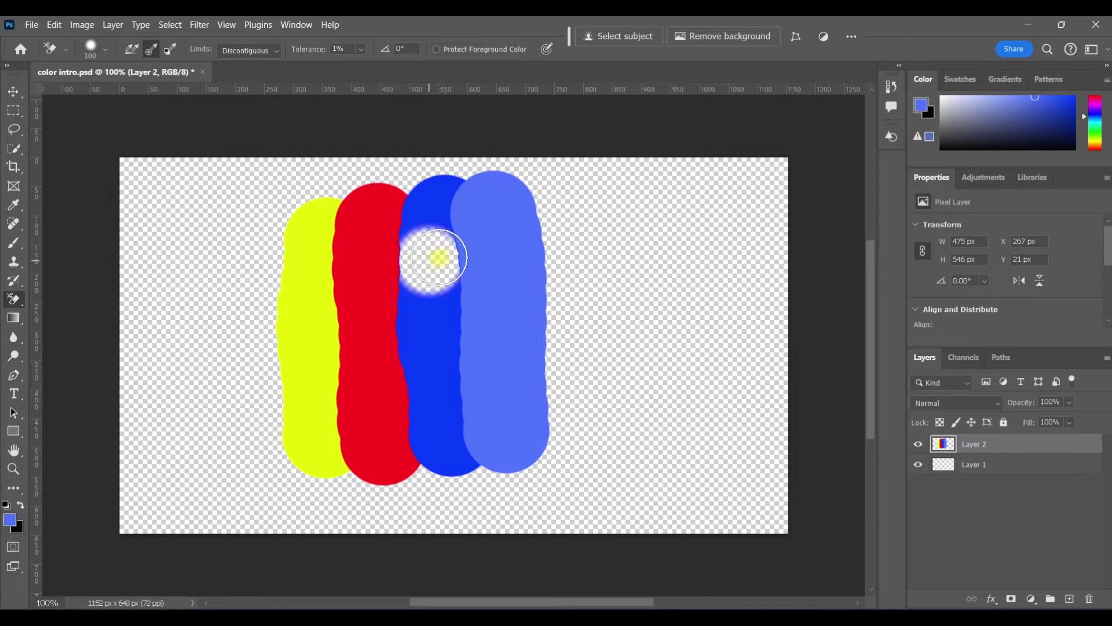
mouse_move(480, 271)
left_mouse_down()
mouse_move(441, 291)
mouse_move(527, 286)
mouse_move(455, 324)
mouse_move(512, 317)
mouse_move(449, 355)
mouse_move(505, 354)
mouse_move(455, 389)
mouse_move(502, 395)
mouse_move(443, 424)
mouse_move(496, 424)
mouse_move(506, 441)
mouse_move(485, 382)
mouse_move(459, 213)
mouse_move(467, 193)
mouse_move(470, 220)
mouse_move(423, 223)
left_mouse_up()
mouse_move(418, 263)
left_mouse_down()
mouse_move(304, 325)
mouse_move(363, 336)
mouse_move(352, 361)
mouse_move(415, 372)
mouse_move(307, 411)
mouse_move(473, 390)
mouse_move(490, 409)
mouse_move(352, 449)
mouse_move(412, 479)
left_mouse_up()
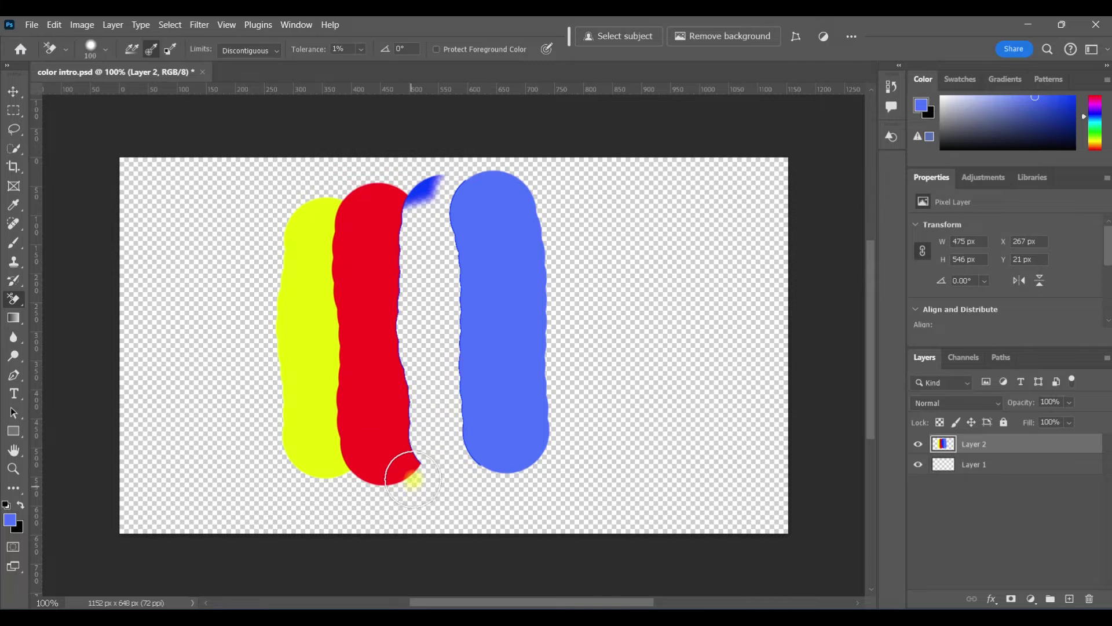
key("ctrl+z")
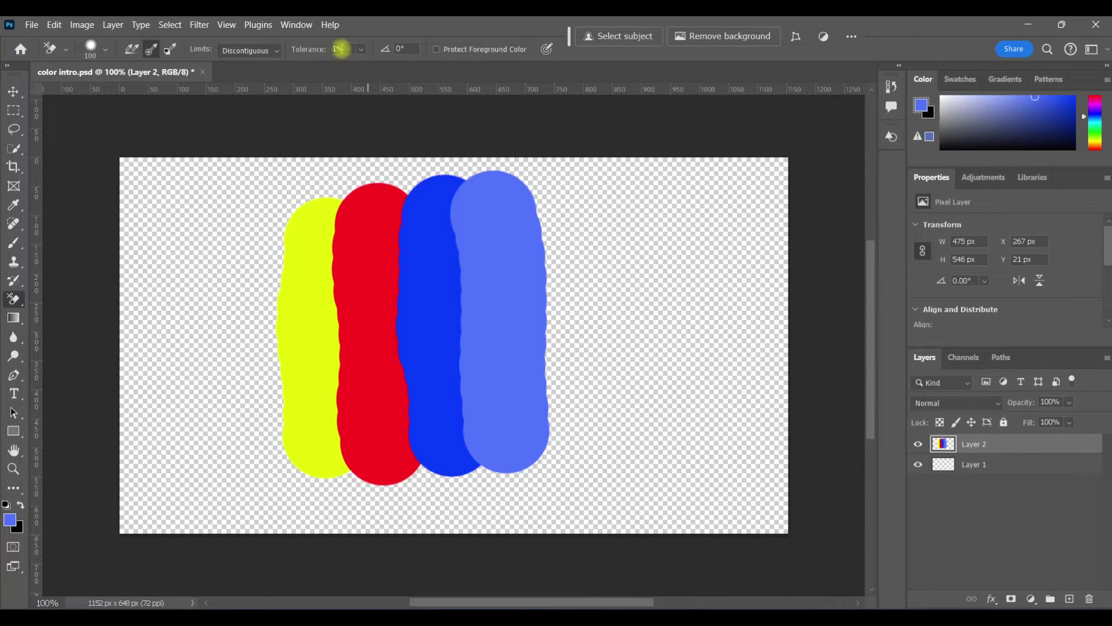
- Set tolerance to 50% and erase through the dark blue and light-blue strokes
type("50")
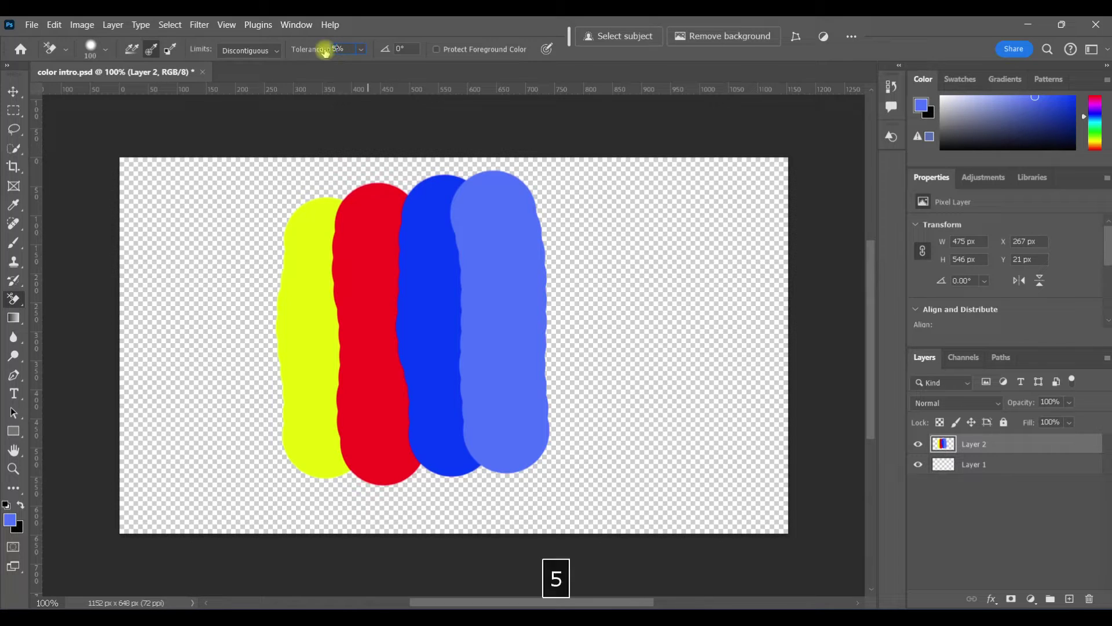
key("Return")
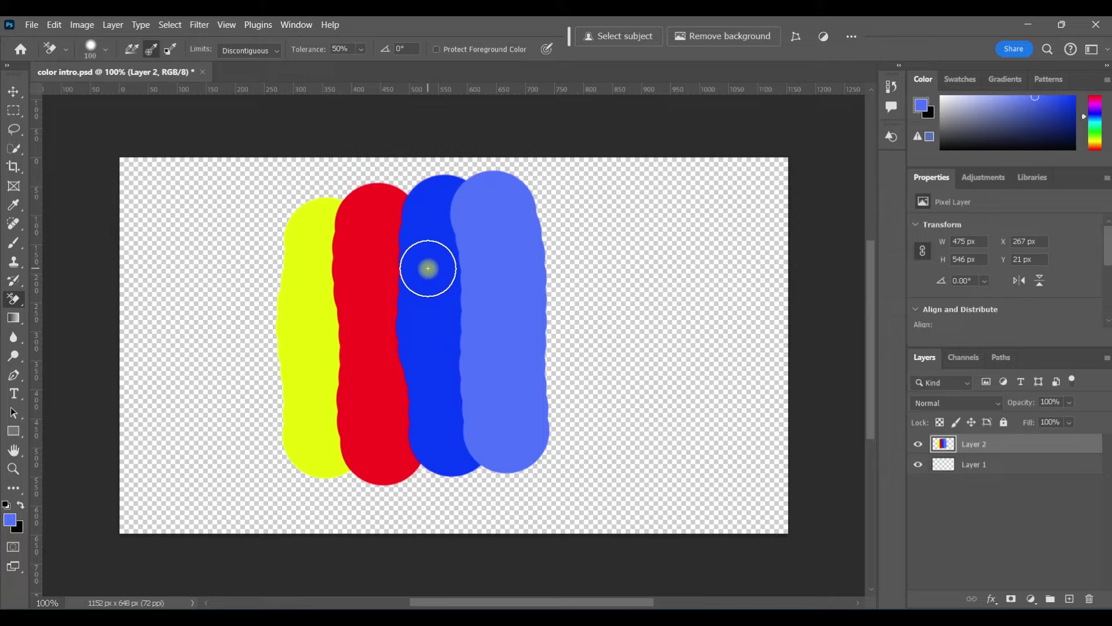
mouse_move(428, 269)
left_mouse_down()
mouse_move(541, 250)
mouse_move(557, 268)
mouse_move(444, 302)
mouse_move(448, 320)
mouse_move(519, 309)
mouse_move(553, 327)
mouse_move(453, 370)
mouse_move(478, 389)
mouse_move(543, 380)
mouse_move(520, 406)
mouse_move(455, 428)
mouse_move(460, 460)
mouse_move(520, 443)
mouse_move(557, 451)
left_mouse_up()
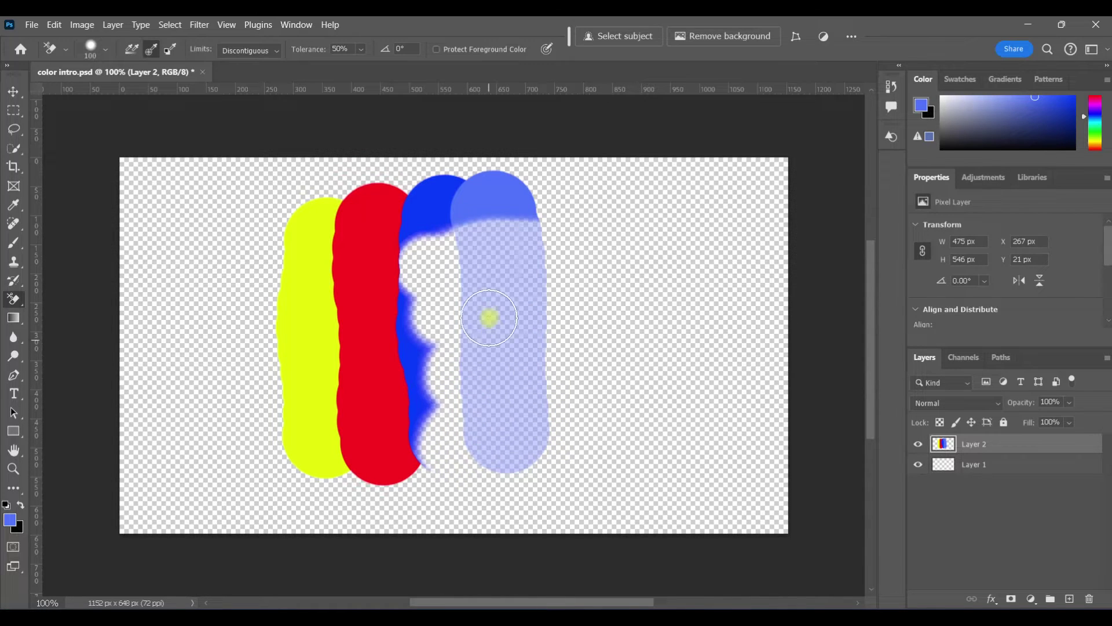
mouse_move(490, 318)
left_mouse_down()
mouse_move(466, 210)
mouse_move(527, 181)
mouse_move(552, 241)
left_mouse_up()
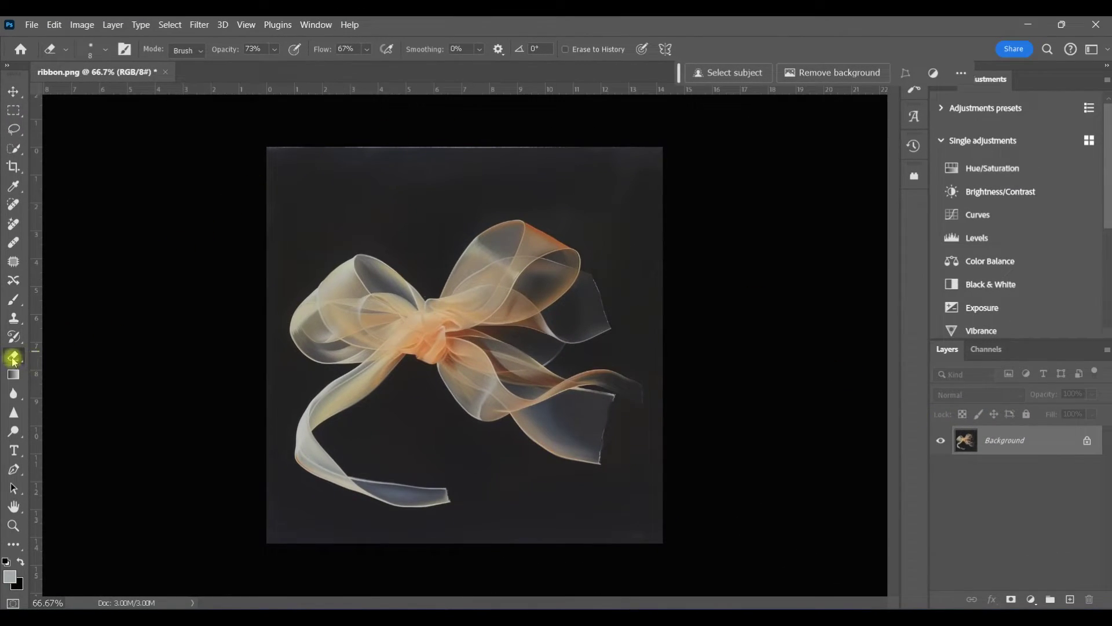
- Erase the dark backdrop around the ribbon bow and nudge Layer 0 slightly right
right_click(13, 357)
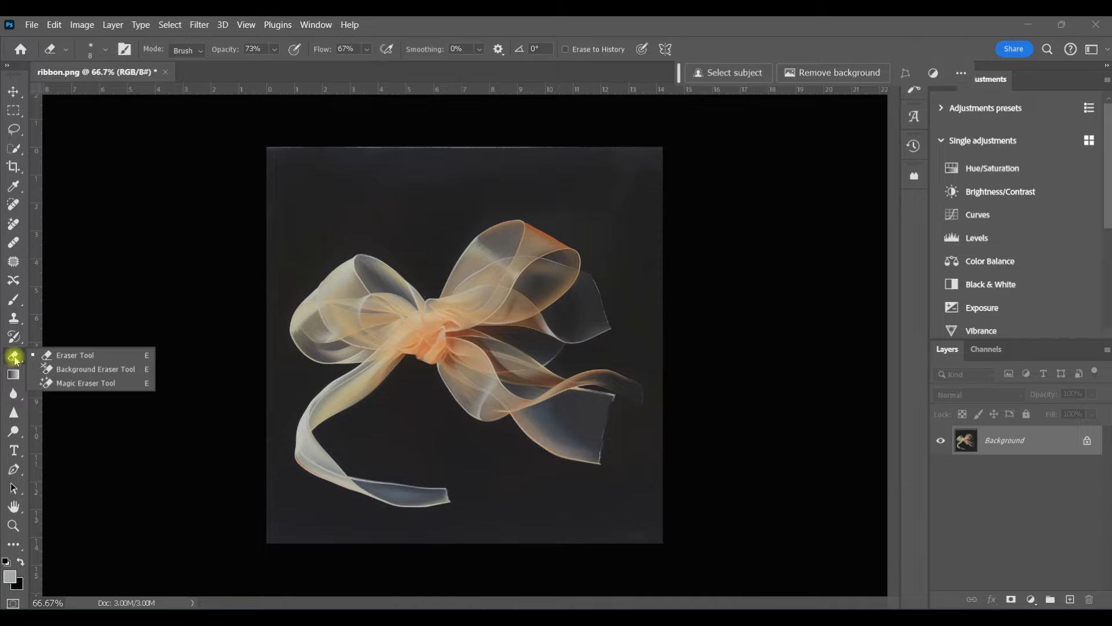
left_click(69, 365)
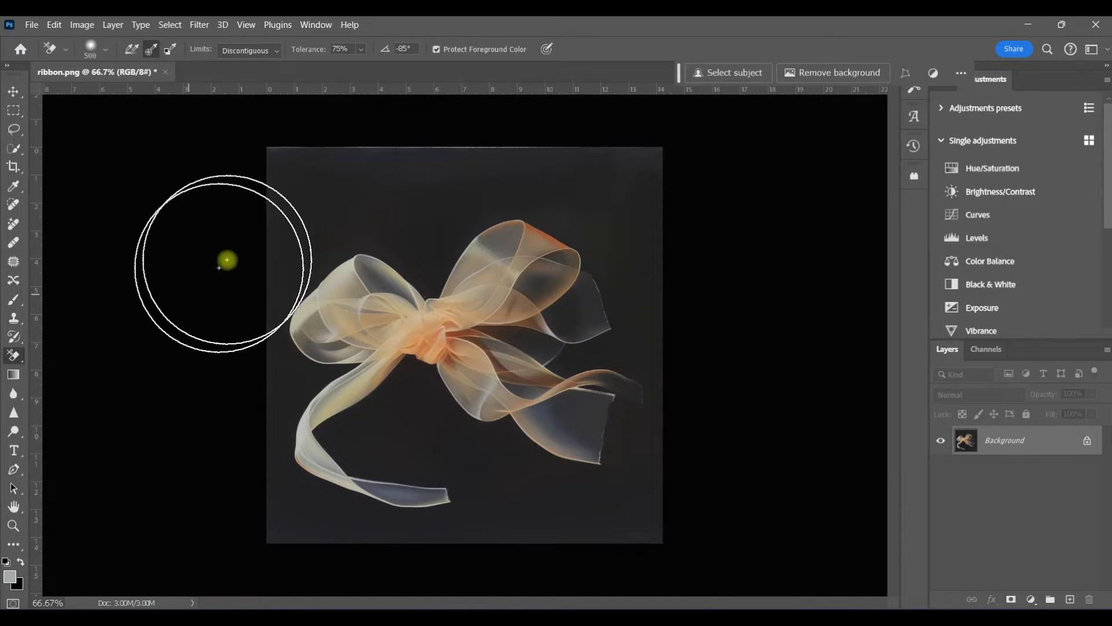
mouse_move(303, 196)
left_mouse_down()
mouse_move(619, 173)
mouse_move(666, 190)
left_mouse_up()
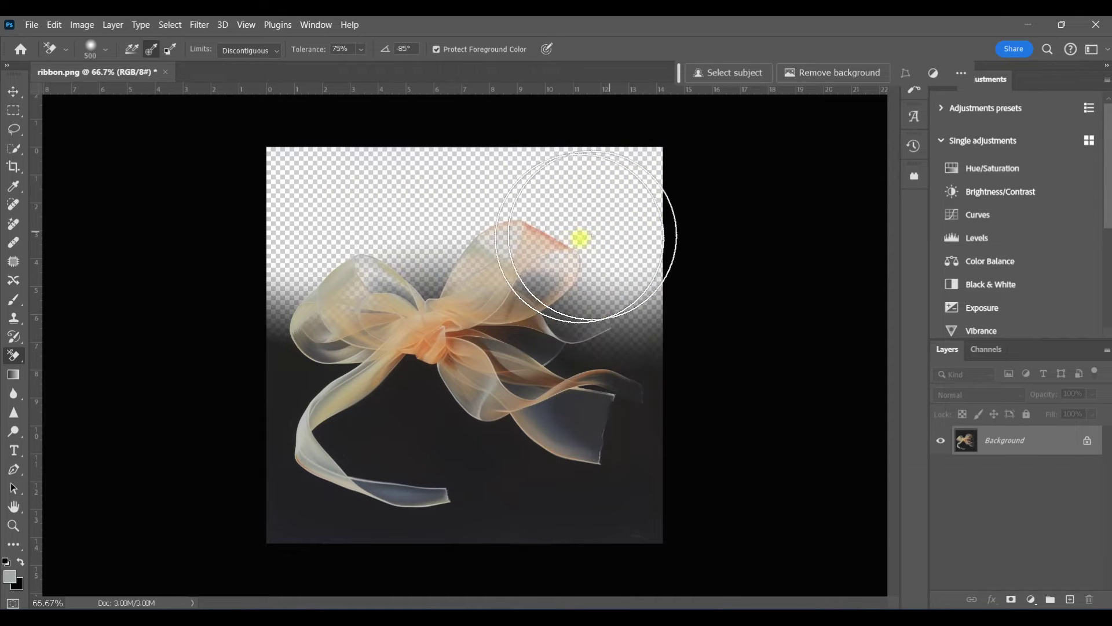
mouse_move(580, 238)
left_mouse_down()
mouse_move(434, 251)
mouse_move(281, 290)
mouse_move(298, 342)
mouse_move(457, 351)
mouse_move(581, 332)
mouse_move(648, 365)
mouse_move(517, 405)
mouse_move(258, 439)
mouse_move(259, 499)
mouse_move(665, 474)
mouse_move(711, 422)
left_mouse_up()
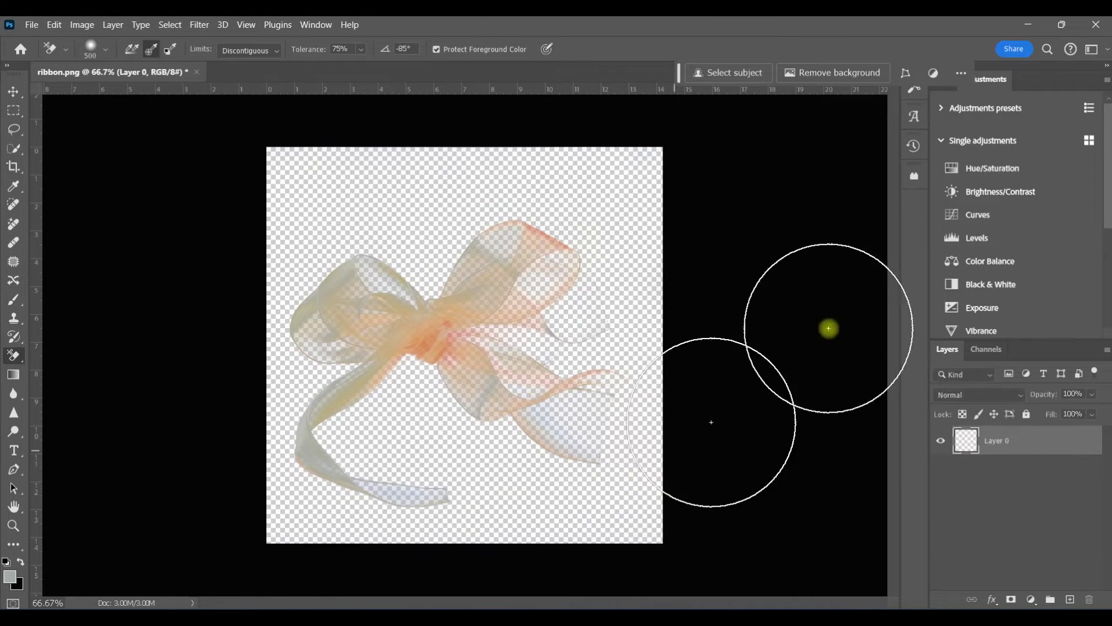
left_click(12, 91)
mouse_move(433, 336)
left_mouse_down()
mouse_move(479, 313)
mouse_move(457, 315)
mouse_move(452, 334)
left_mouse_up()
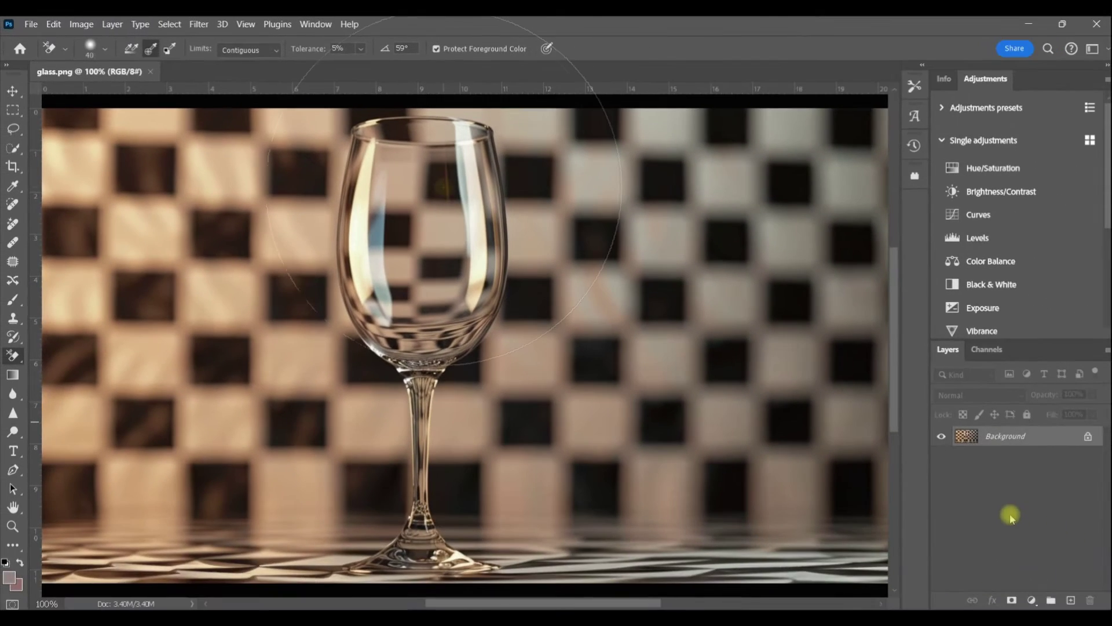
key("bracketright")
key("bracketright")
key("bracketright")
key("bracketright")
key("bracketright")
key("bracketright")
key("bracketright")
key("bracketright")
key("bracketright")
key("bracketright")
key("bracketright")
key("bracketright")
key("bracketright")
key("bracketright")
key("bracketright")
key("bracketright")
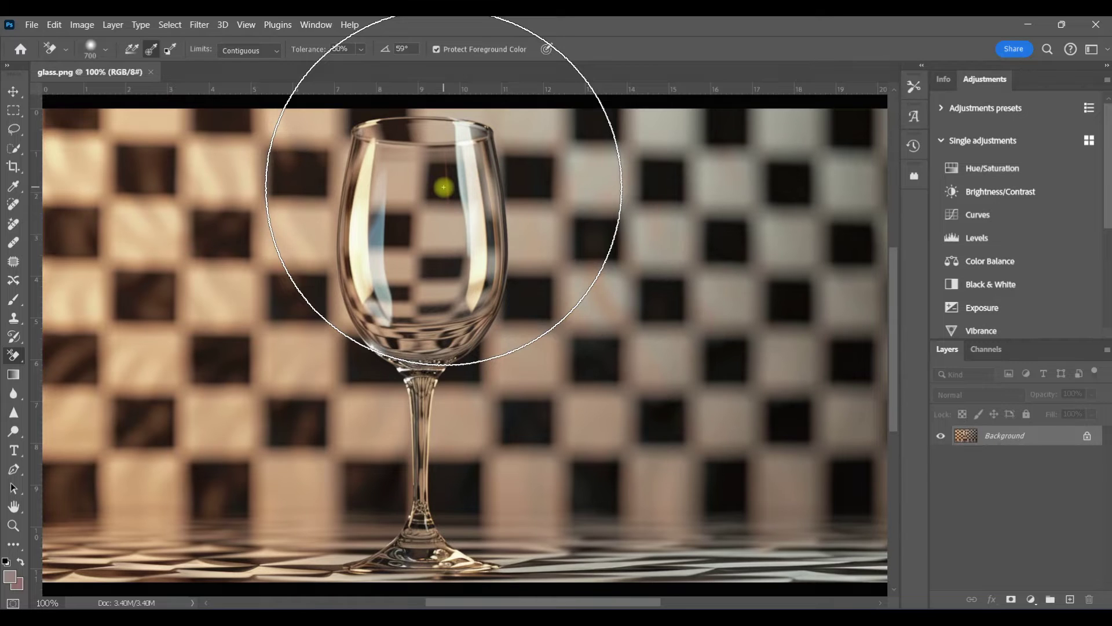
left_click(444, 187)
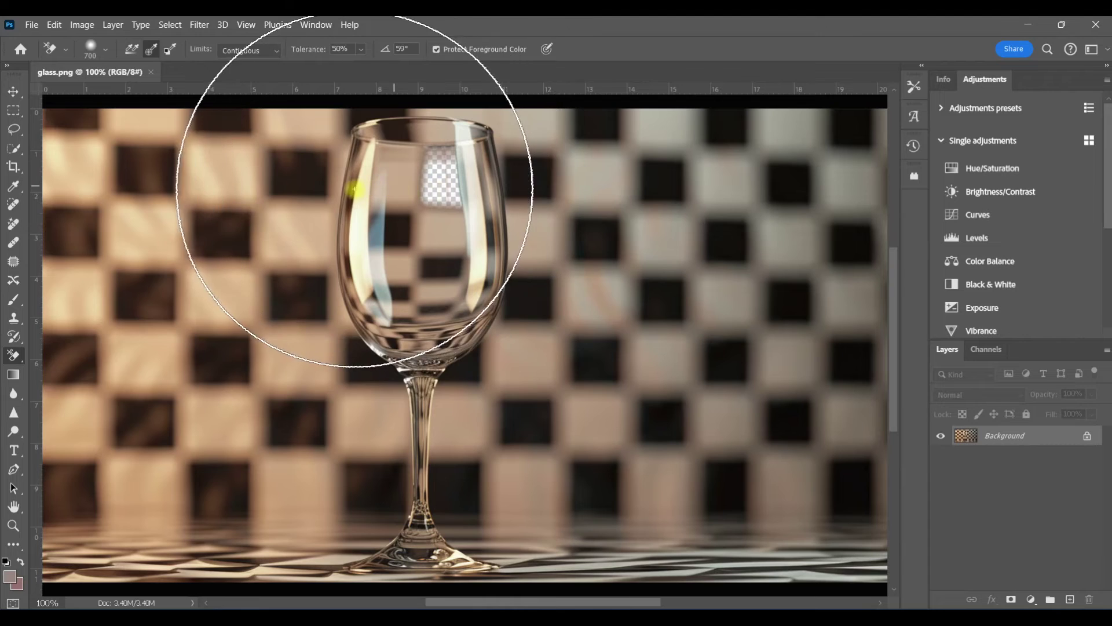
left_click_drag(355, 181, 425, 196)
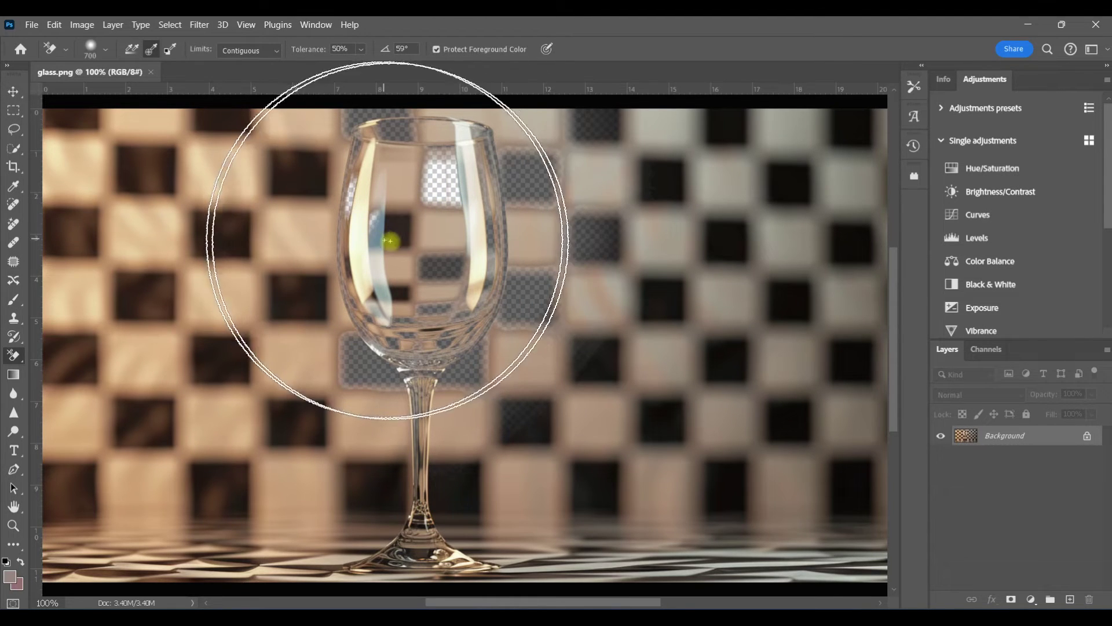
left_click_drag(424, 246, 384, 223)
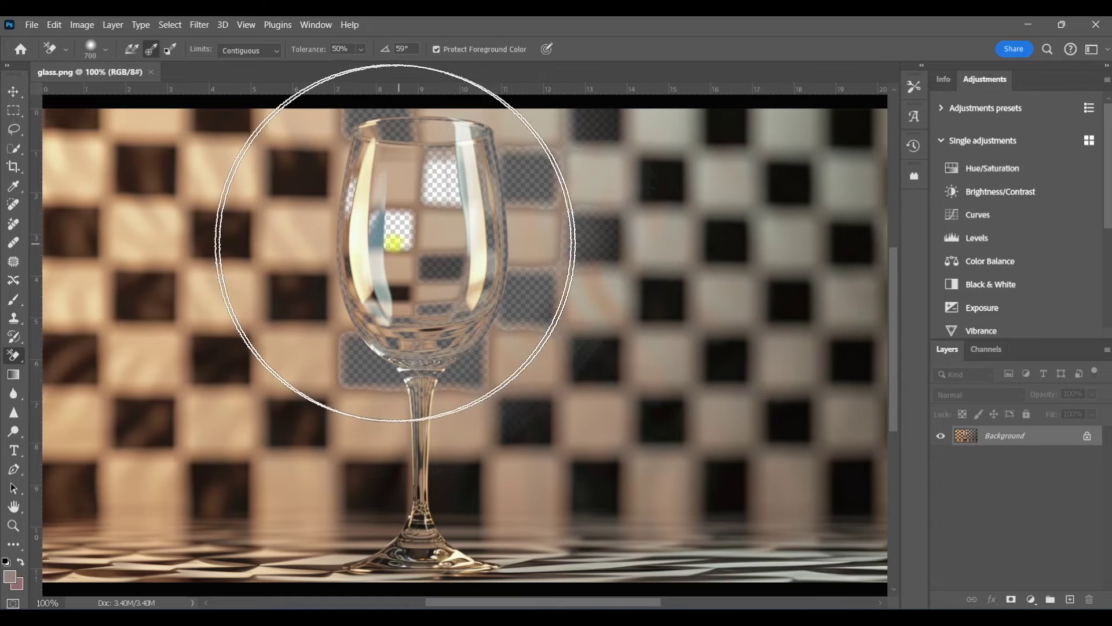
left_click_drag(450, 255, 410, 249)
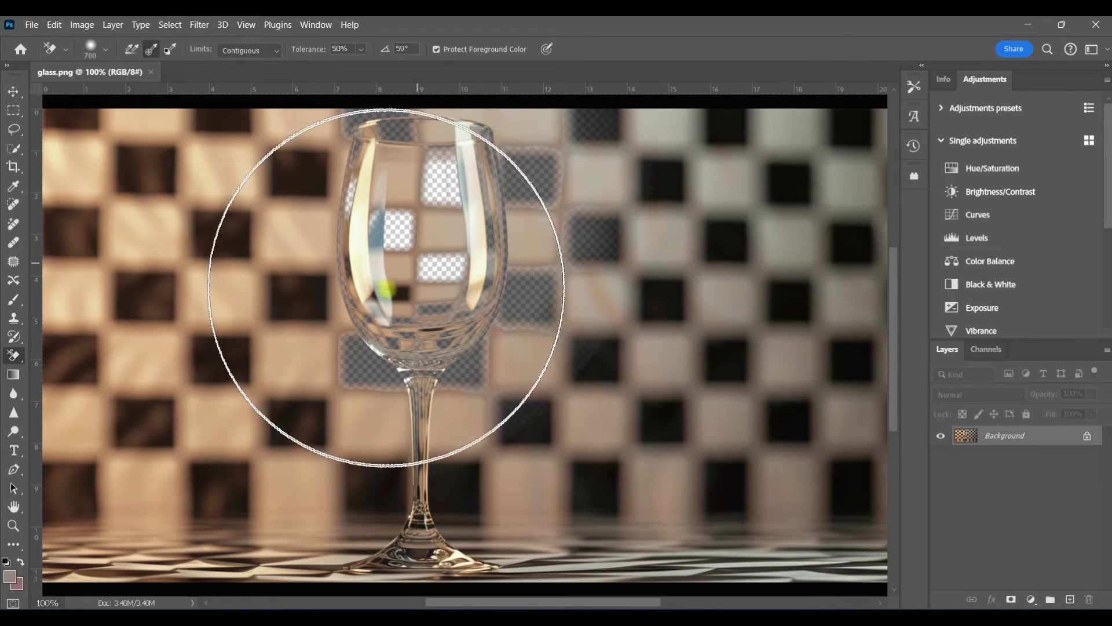
left_click_drag(405, 291, 392, 291)
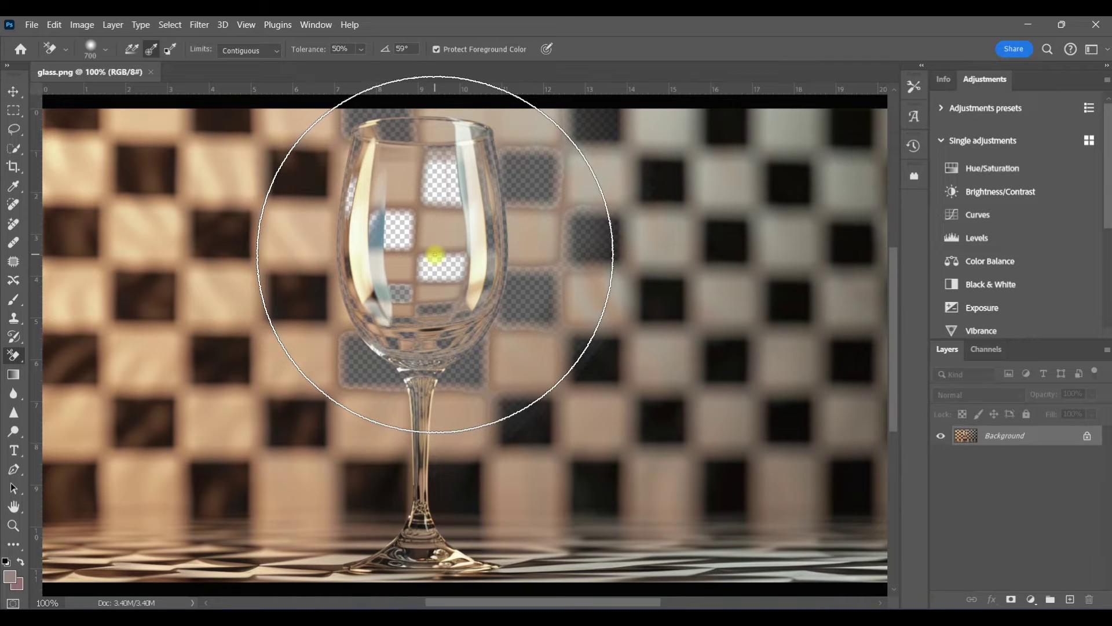
left_click_drag(435, 255, 532, 186)
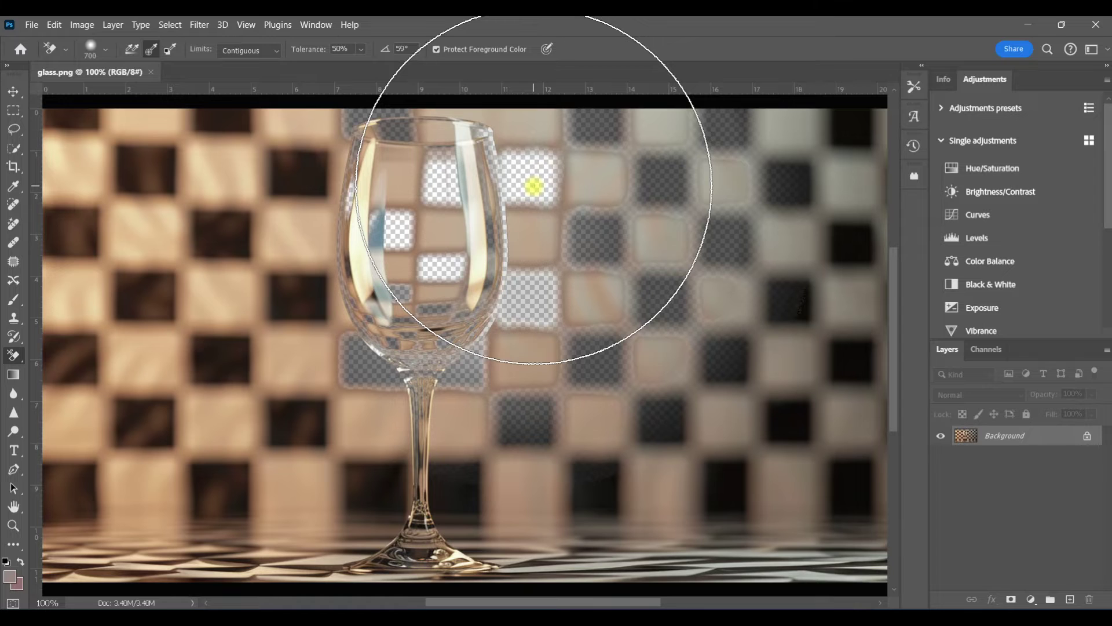
mouse_move(533, 187)
left_mouse_down()
mouse_move(585, 237)
mouse_move(643, 307)
mouse_move(553, 398)
mouse_move(565, 413)
mouse_move(665, 418)
mouse_move(450, 310)
mouse_move(400, 297)
mouse_move(396, 229)
left_mouse_up()
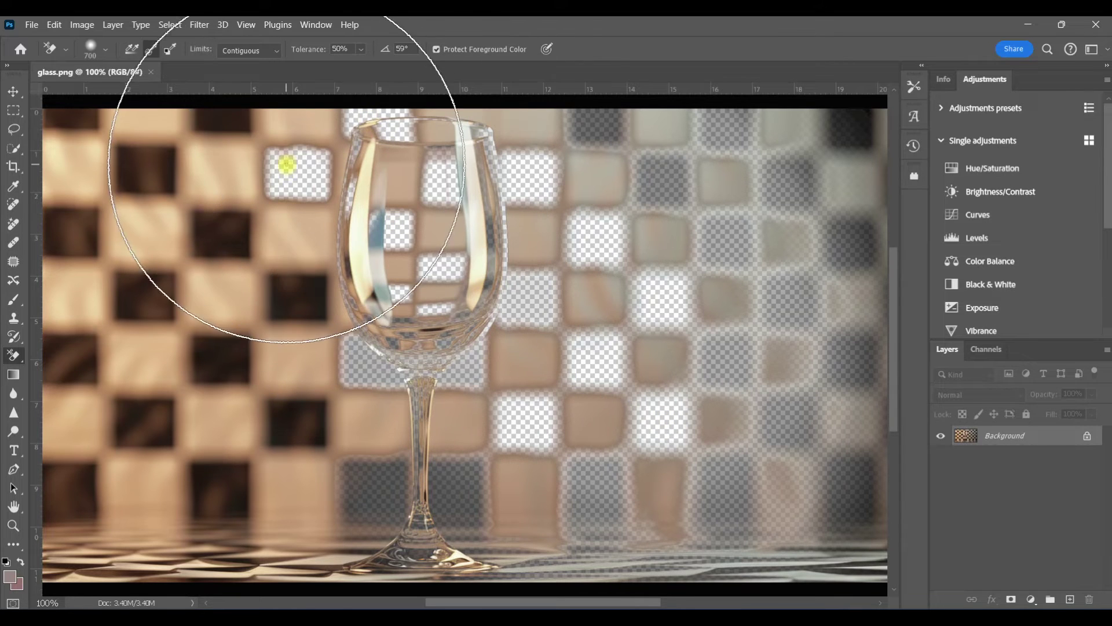
key("ctrl+z")
left_click(280, 54)
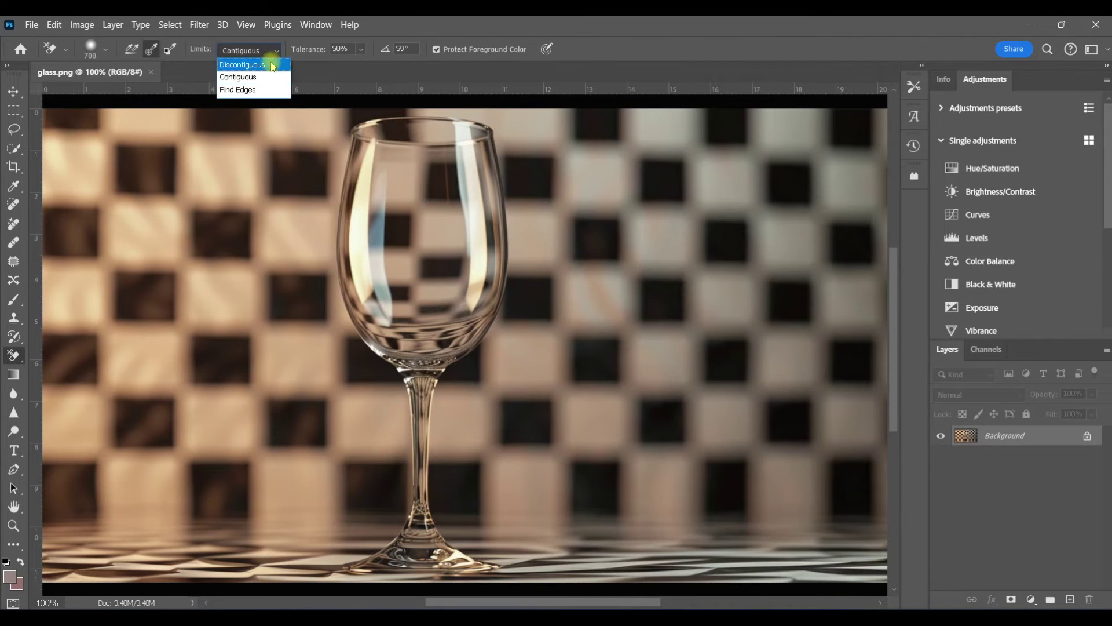
- Set eraser limits to Discontiguous, trial-erase the checkerboard on both sides, then undo
left_click(267, 64)
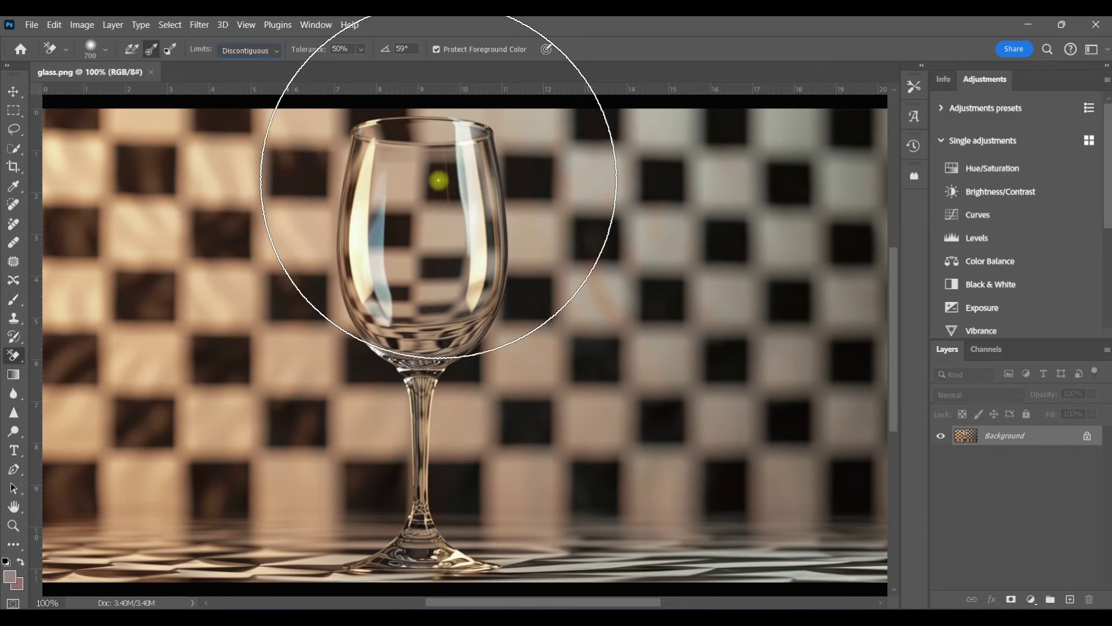
key("ctrl+z")
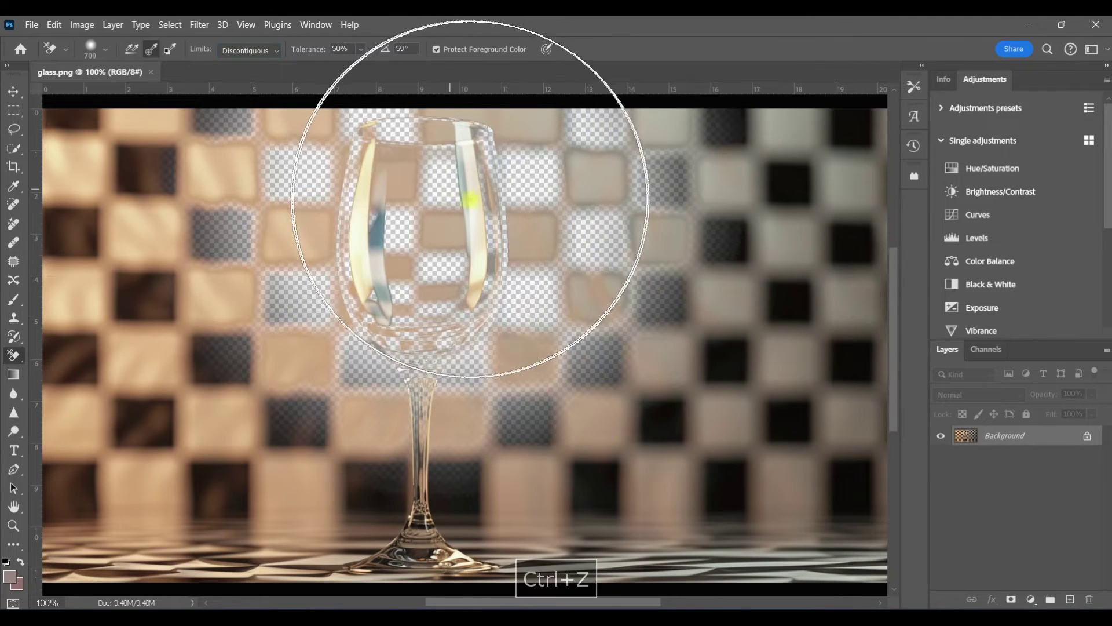
mouse_move(582, 232)
left_mouse_down()
mouse_move(666, 243)
mouse_move(720, 267)
left_mouse_up()
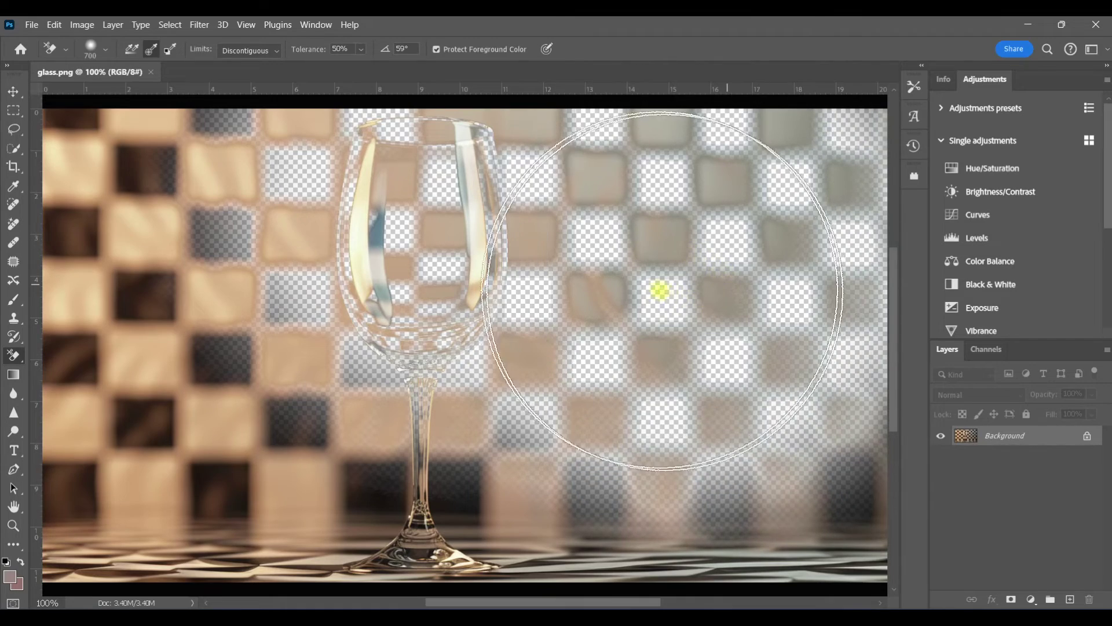
mouse_move(365, 246)
left_mouse_down()
mouse_move(241, 250)
mouse_move(153, 362)
mouse_move(160, 373)
mouse_move(219, 378)
mouse_move(452, 340)
mouse_move(743, 333)
mouse_move(803, 399)
mouse_move(755, 439)
mouse_move(629, 463)
mouse_move(93, 516)
mouse_move(279, 514)
mouse_move(647, 478)
left_mouse_up()
key("ctrl+z")
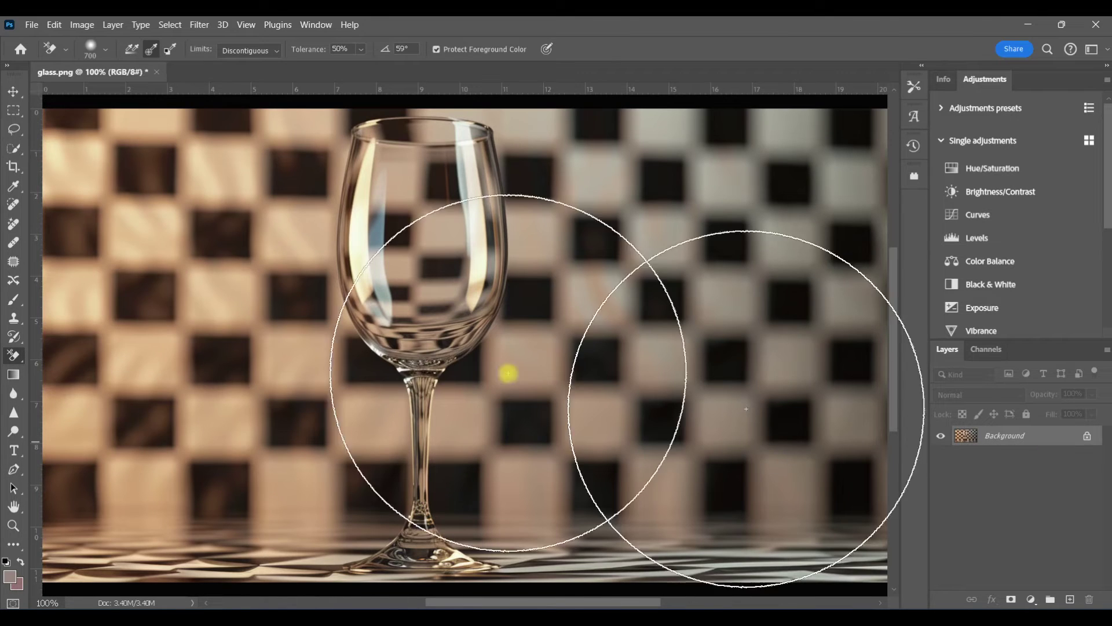
- Select the wine glass with Select Subject, copy it to Layer 1, and hide Background
left_click(11, 150)
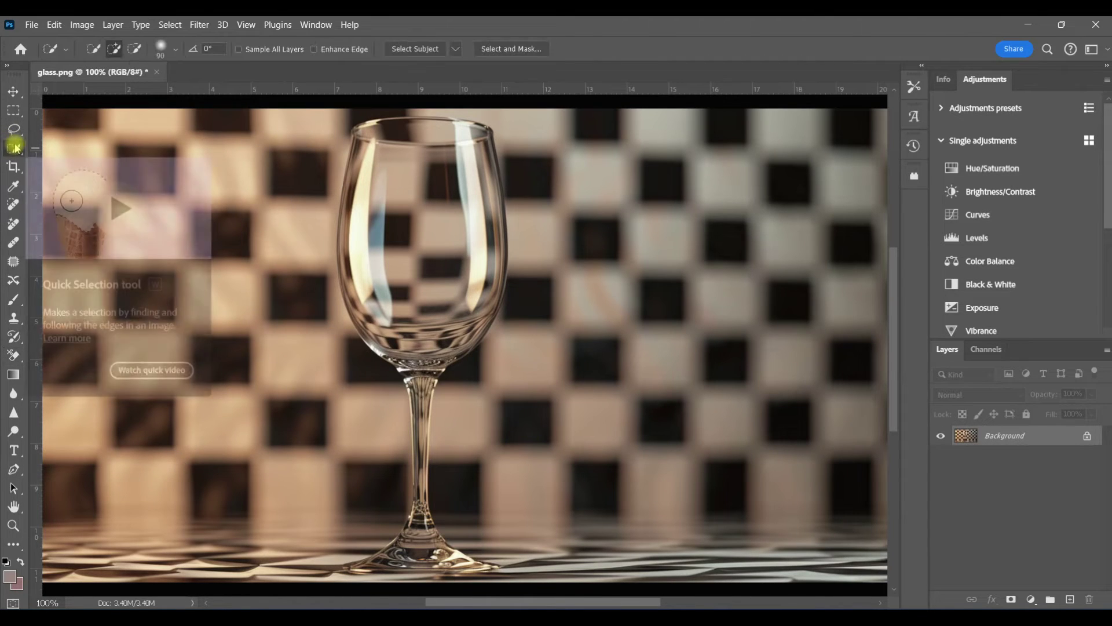
left_click(457, 49)
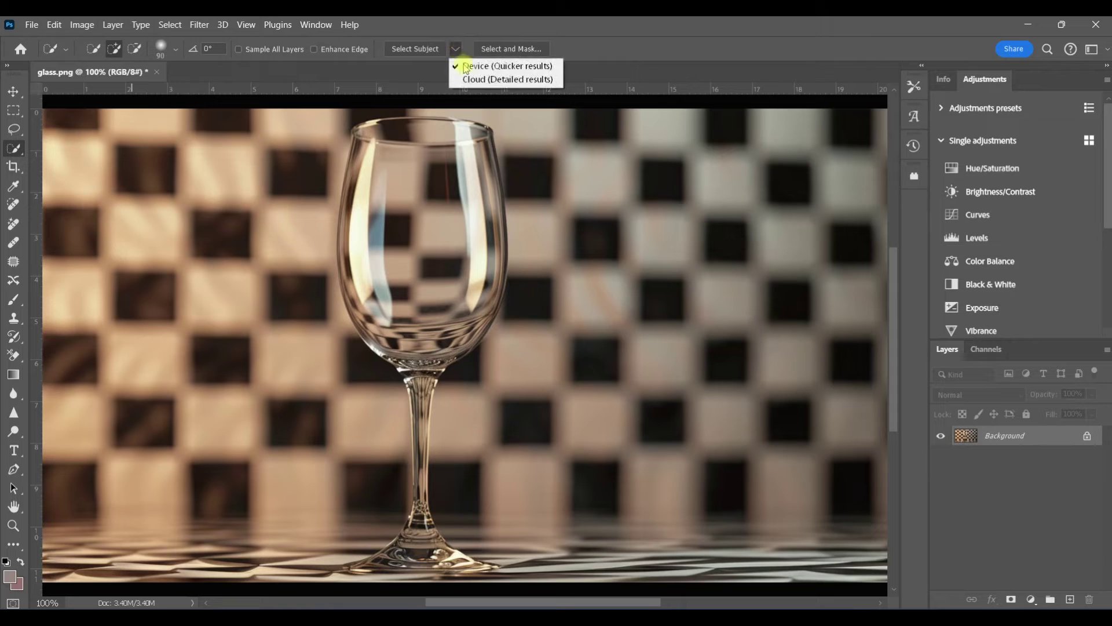
left_click(474, 81)
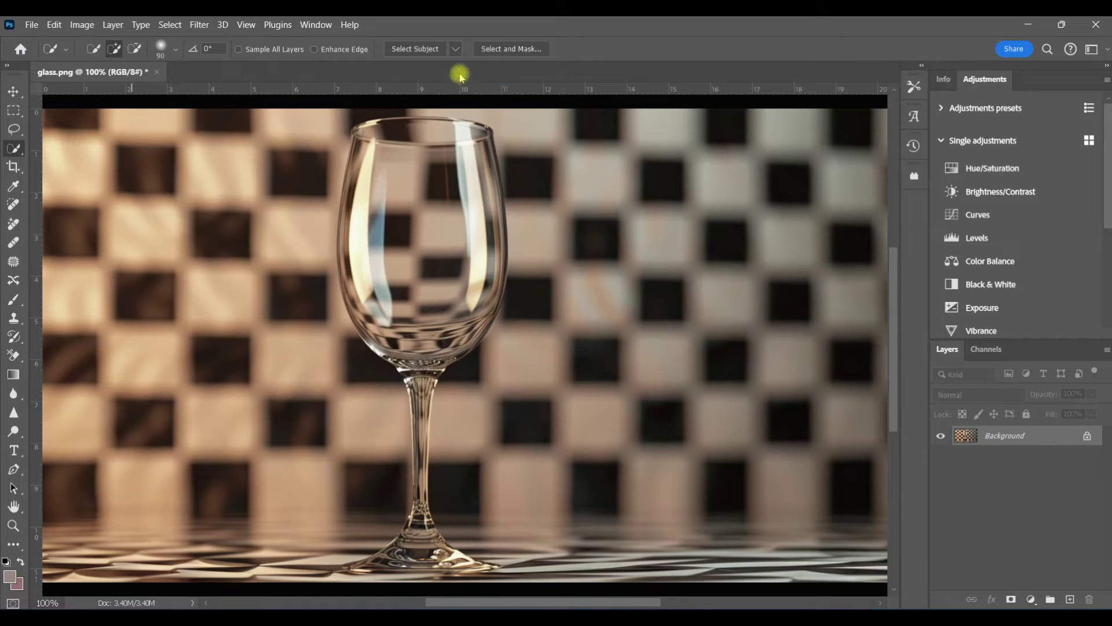
left_click(415, 49)
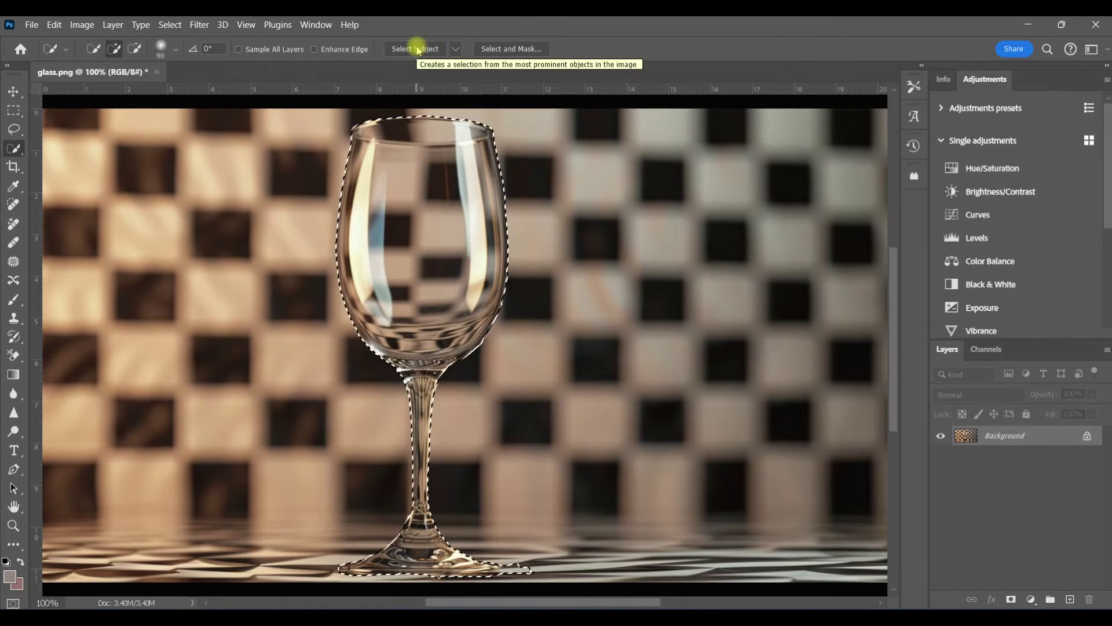
key("ctrl+j")
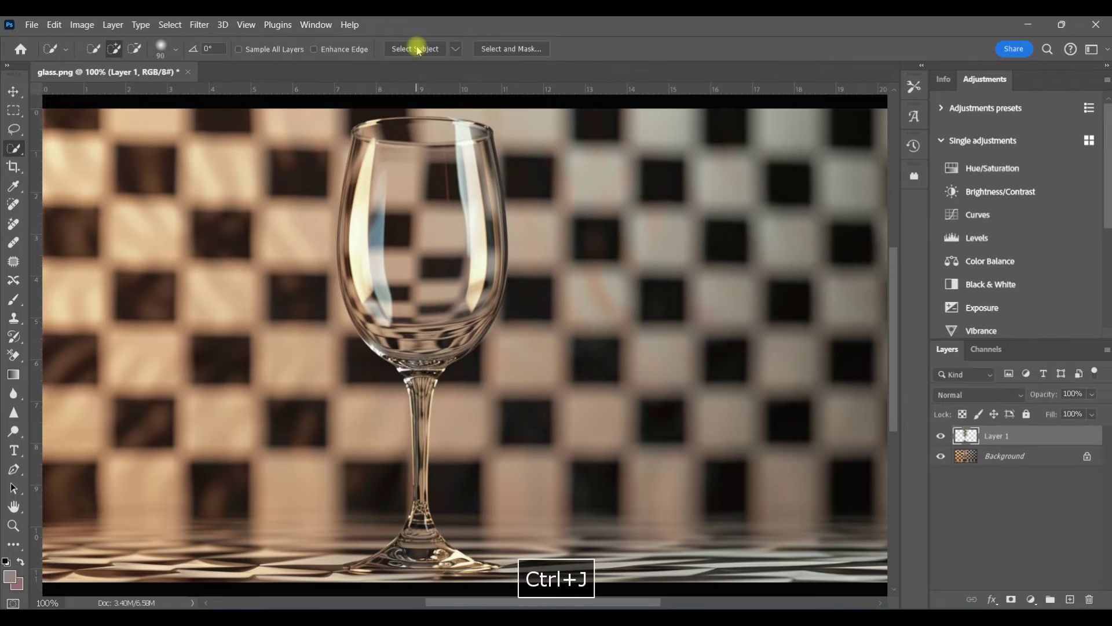
left_click(941, 456)
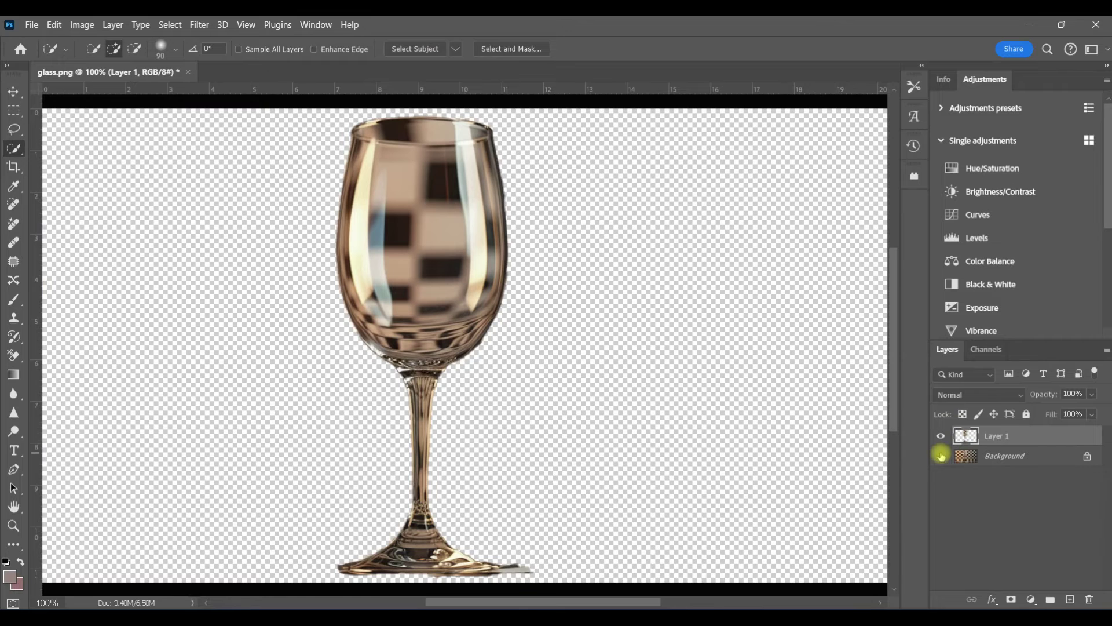
left_click(15, 358)
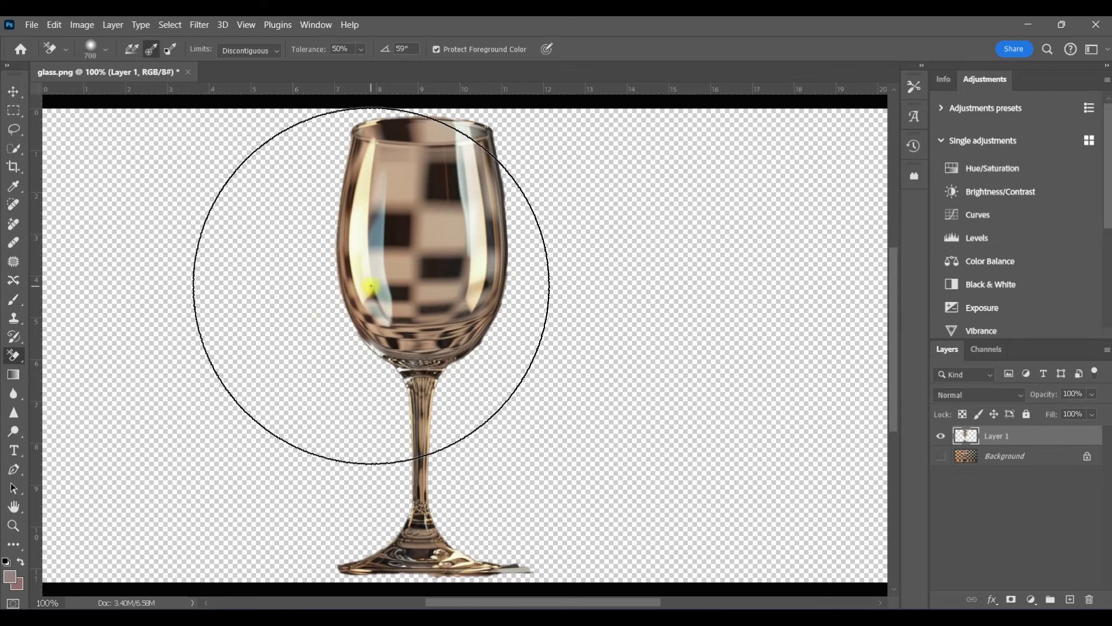
- Shrink the eraser, trial-erase the dark blocks inside the glass bowl, then undo
key("bracketleft")
key("bracketleft")
key("bracketleft")
key("bracketleft")
key("bracketleft")
key("bracketleft")
key("bracketleft")
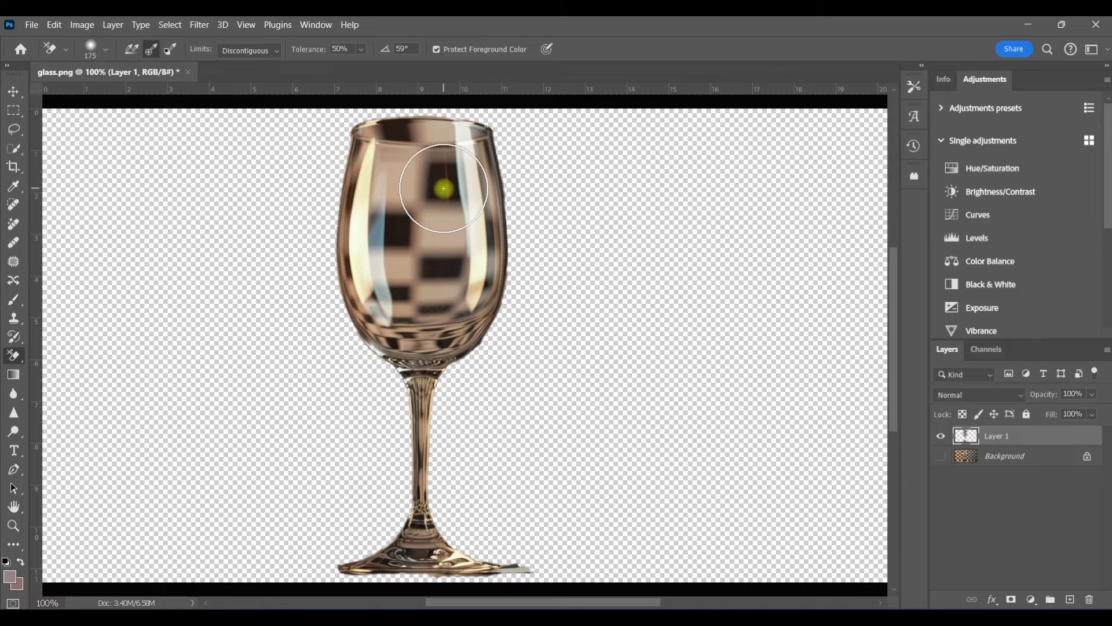
scroll(440, 173, "up", 1)
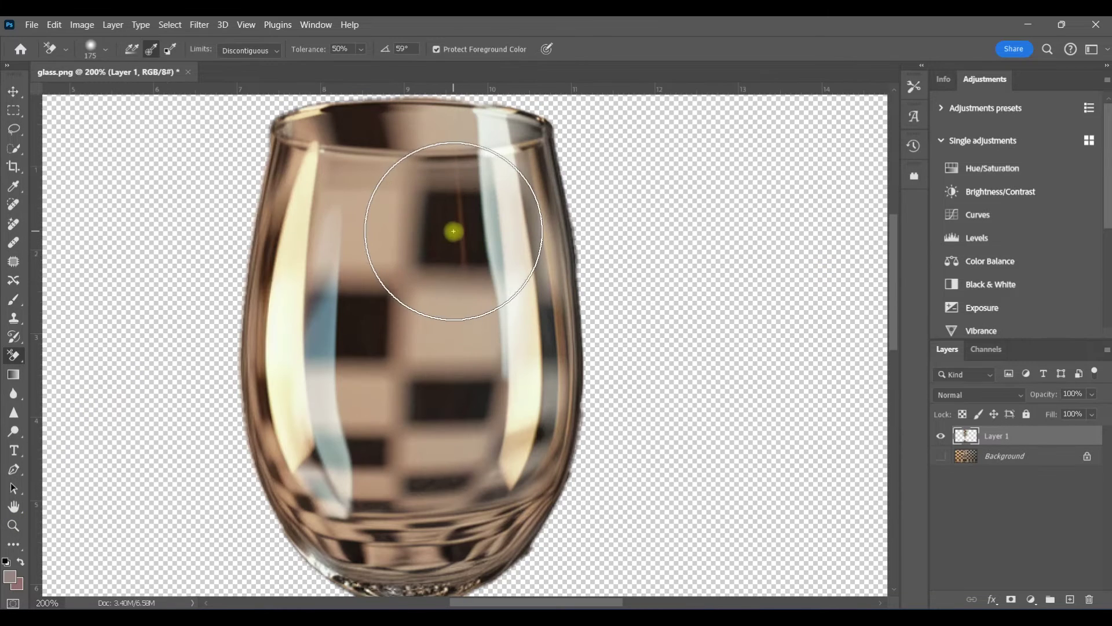
left_click_drag(451, 232, 449, 231)
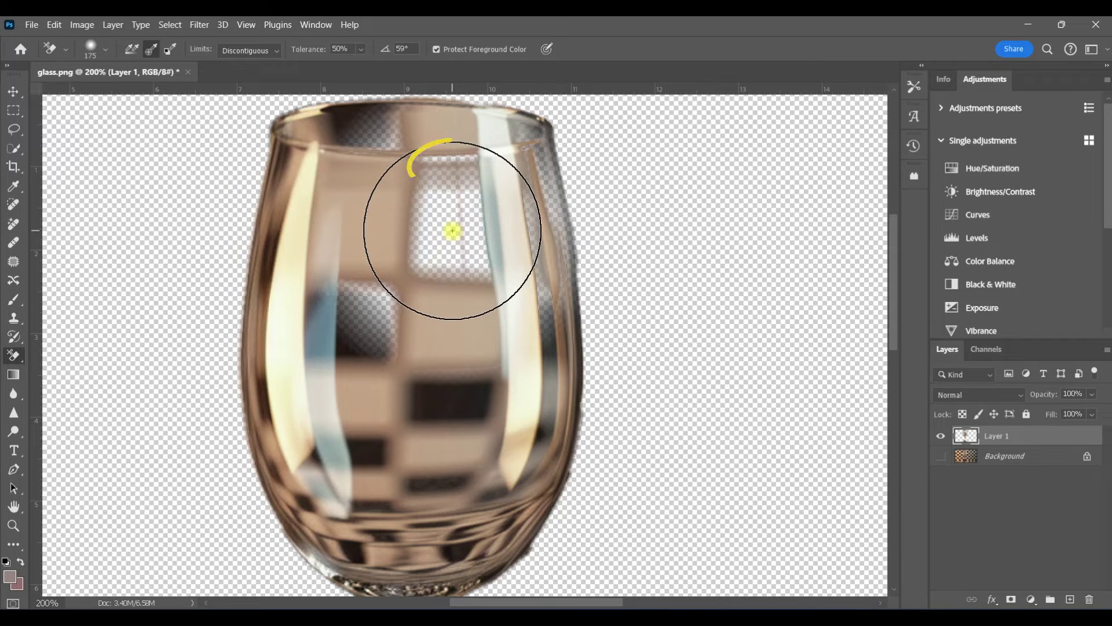
key("ctrl+z")
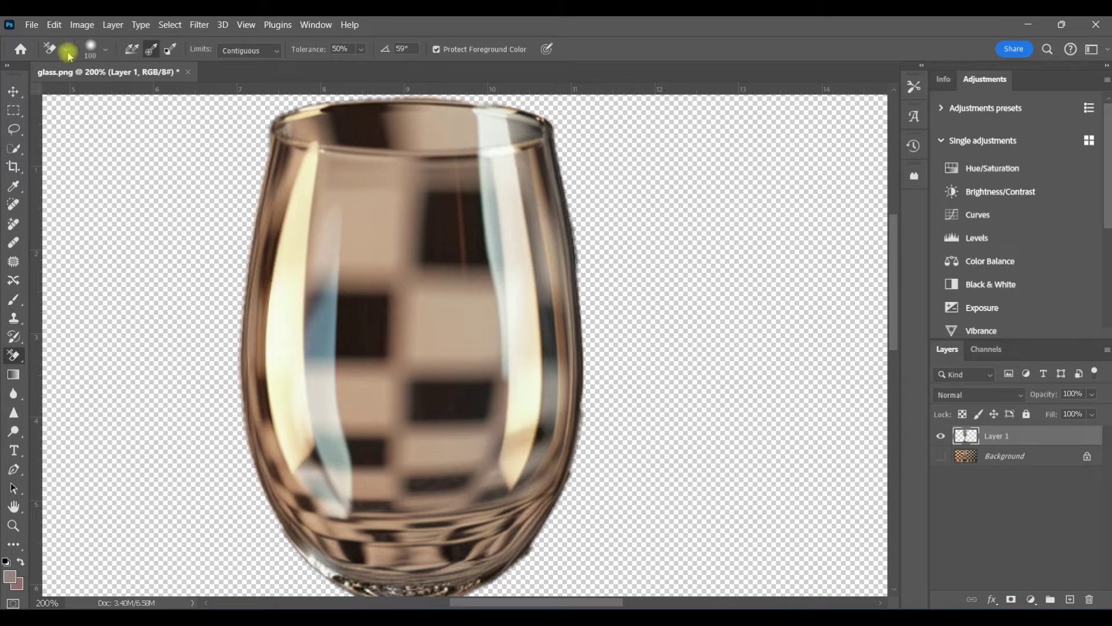
- Flatten the 100 px eraser tip to a -3° angle and 31% roundness
left_click(68, 51)
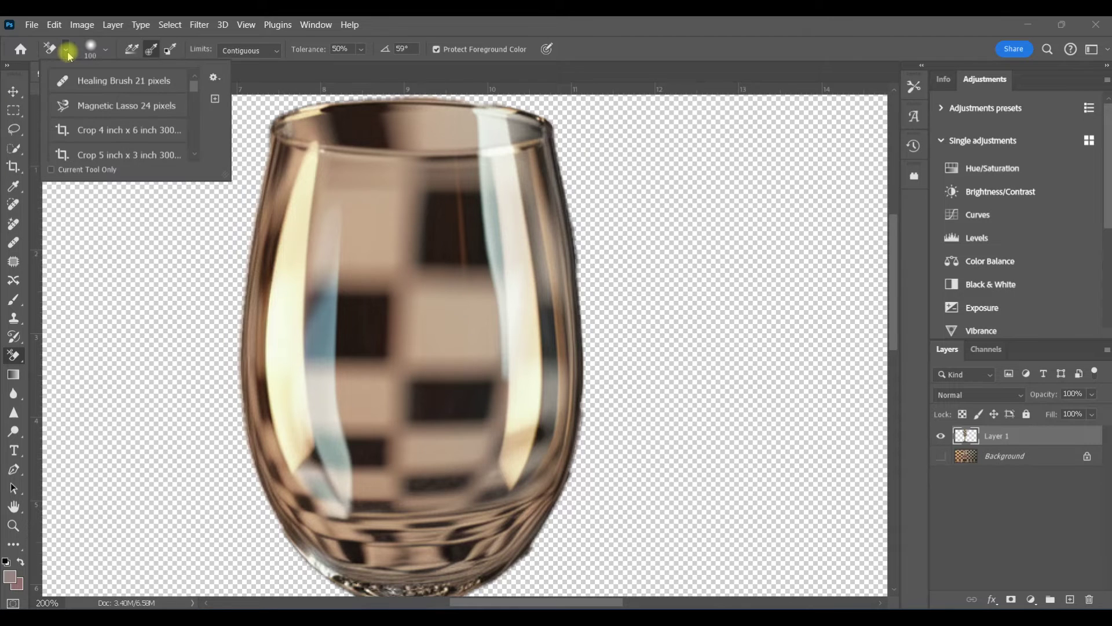
left_click(105, 53)
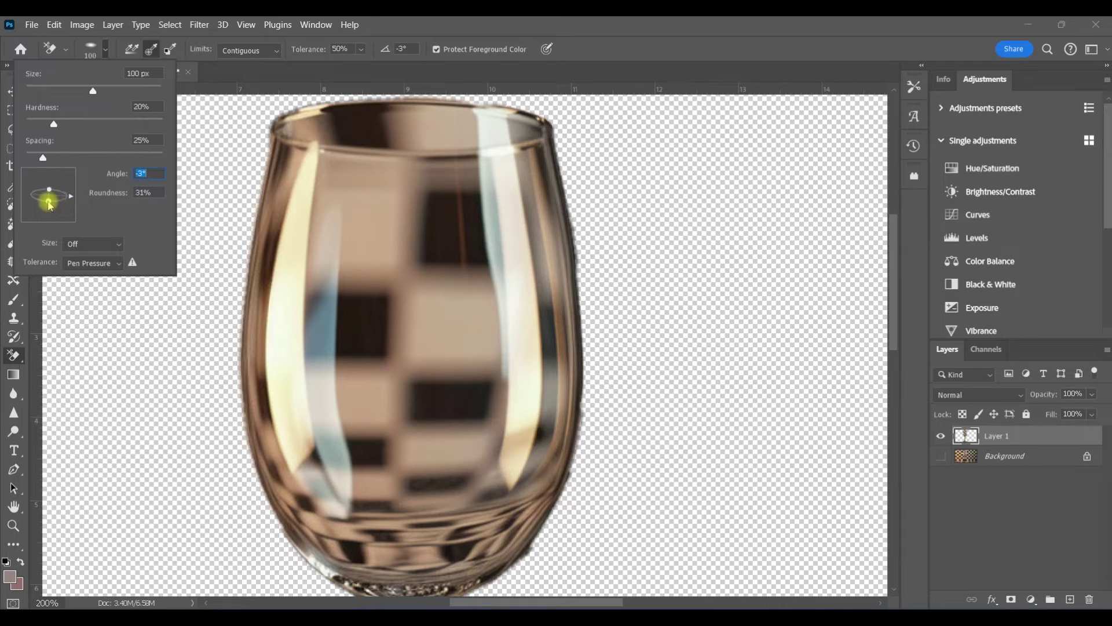
key("Tab")
key("Return")
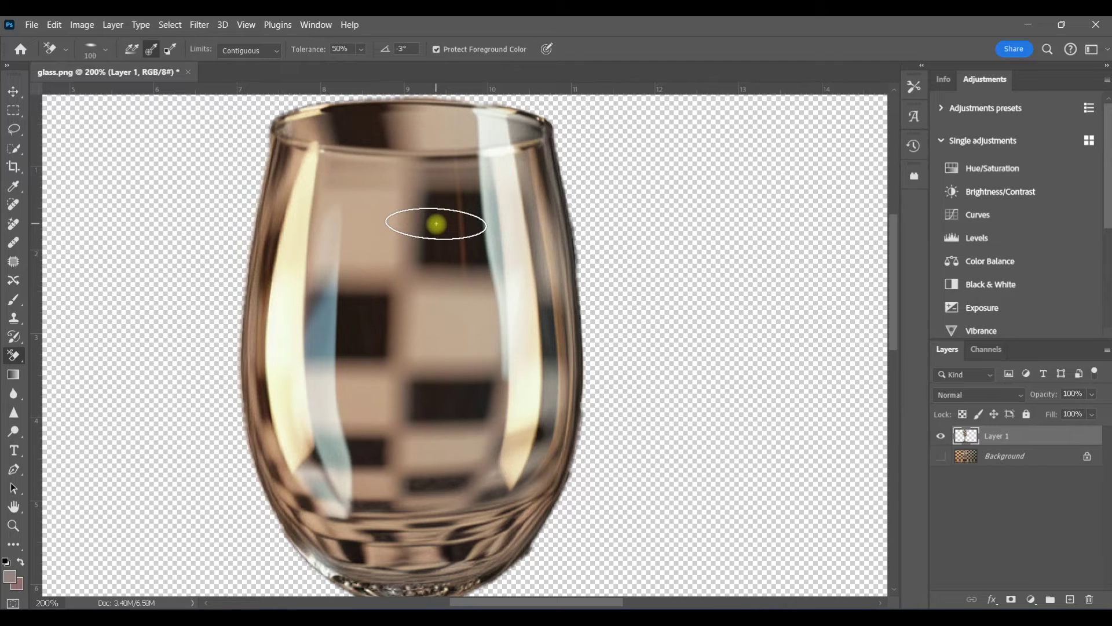
- Erase window-reflection patches in the bowl, then change the tip to -85° angle, size 30
left_click_drag(436, 224, 428, 195)
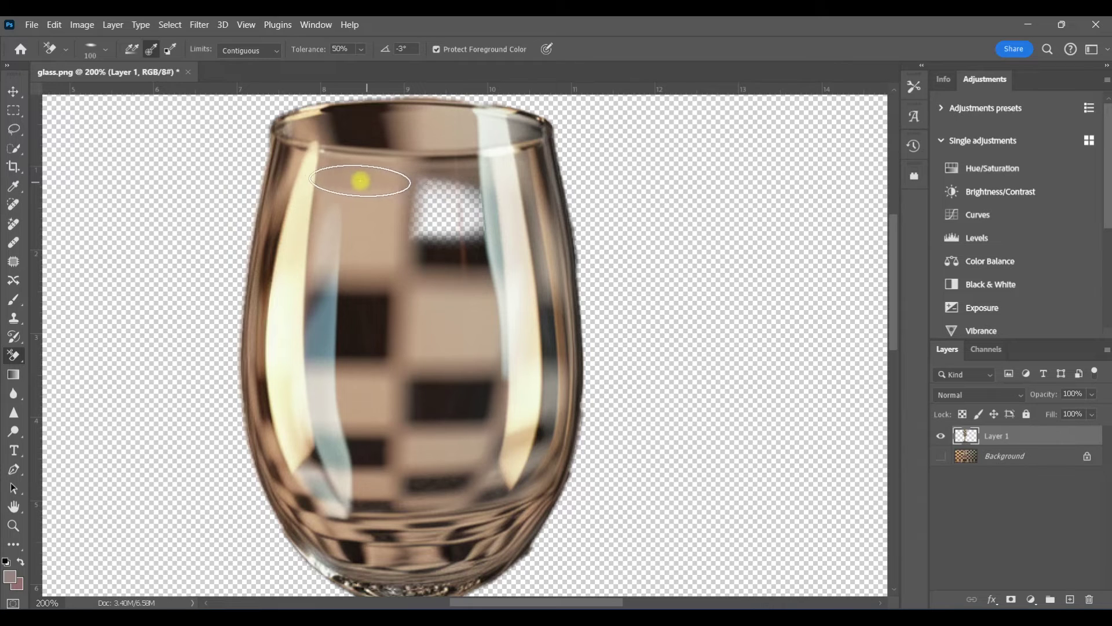
mouse_move(419, 189)
left_mouse_down()
mouse_move(466, 185)
mouse_move(427, 200)
mouse_move(420, 222)
mouse_move(466, 246)
mouse_move(452, 266)
mouse_move(389, 280)
mouse_move(344, 307)
mouse_move(377, 343)
mouse_move(355, 354)
mouse_move(447, 411)
mouse_move(425, 432)
mouse_move(428, 464)
mouse_move(446, 472)
mouse_move(428, 484)
mouse_move(307, 449)
mouse_move(369, 446)
mouse_move(337, 415)
mouse_move(311, 354)
mouse_move(320, 177)
mouse_move(385, 189)
mouse_move(361, 212)
mouse_move(374, 248)
mouse_move(369, 322)
mouse_move(422, 316)
mouse_move(479, 223)
left_mouse_up()
left_click(51, 45)
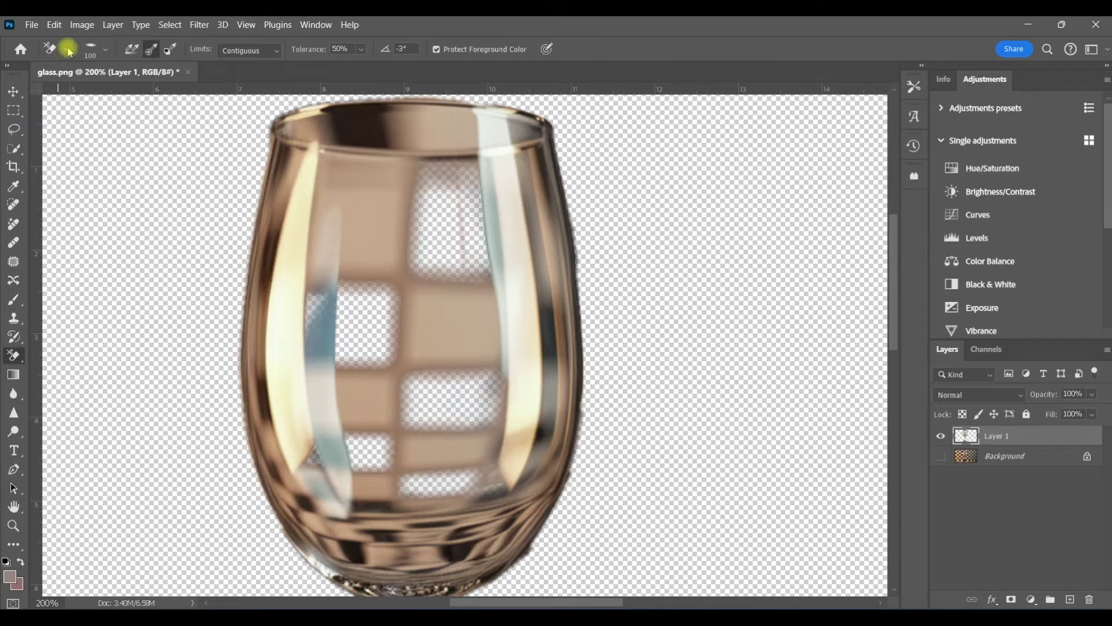
left_click(106, 51)
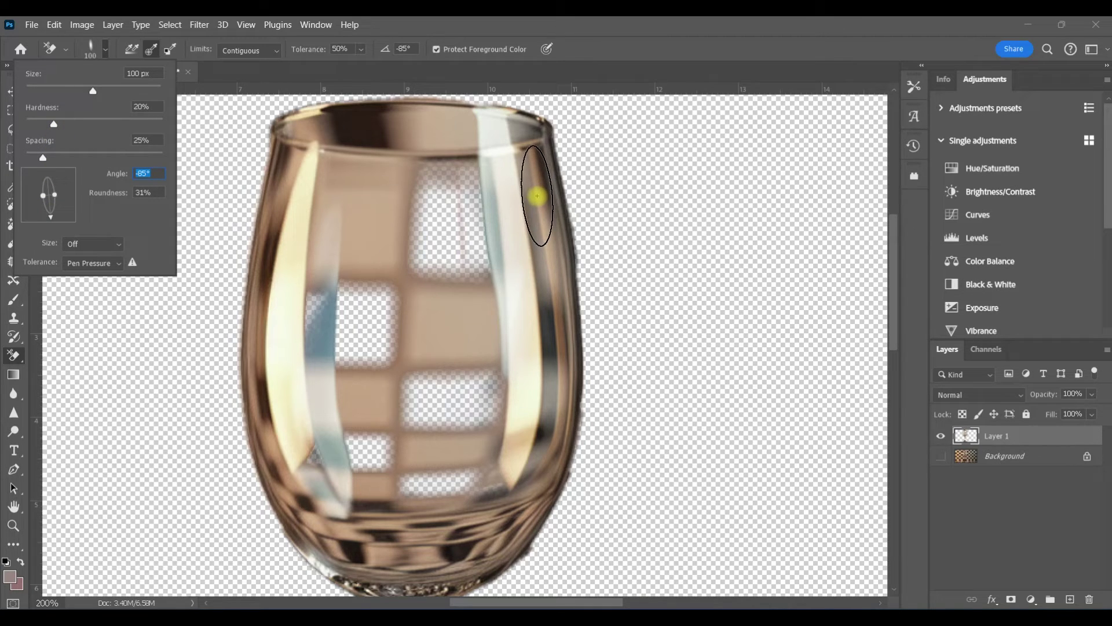
key("ctrl+z")
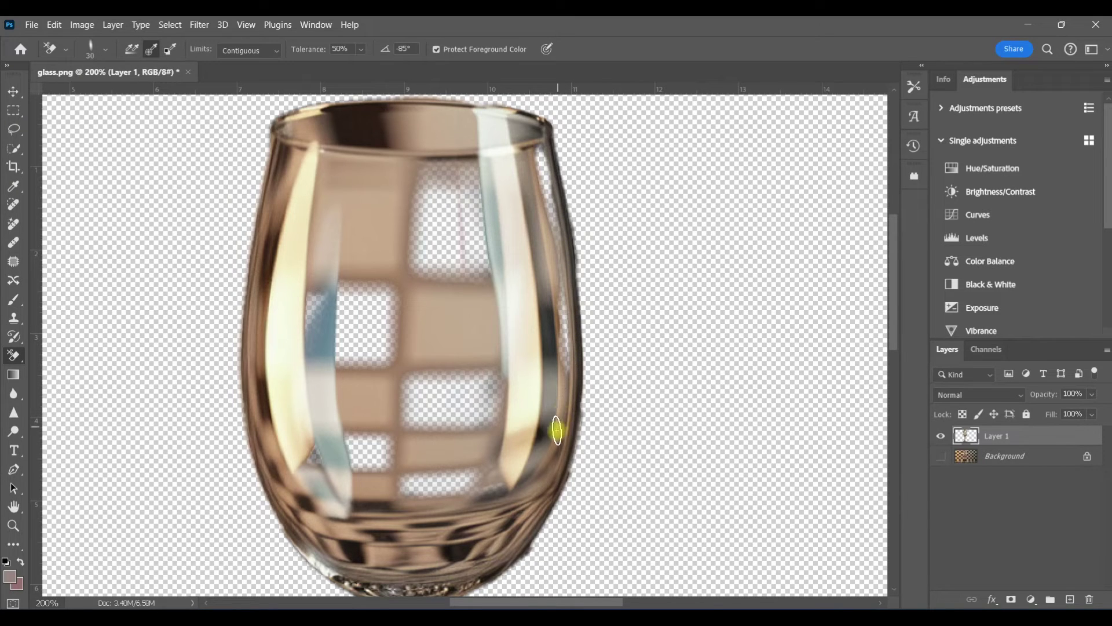
- Erase the dark edges along the right rim, lower bowl and upper-left edge of the glass
mouse_move(557, 430)
left_mouse_down()
mouse_move(515, 476)
mouse_move(485, 481)
mouse_move(515, 468)
mouse_move(548, 382)
mouse_move(522, 171)
mouse_move(550, 338)
left_mouse_up()
mouse_move(545, 380)
left_mouse_down()
mouse_move(541, 444)
mouse_move(512, 472)
left_mouse_up()
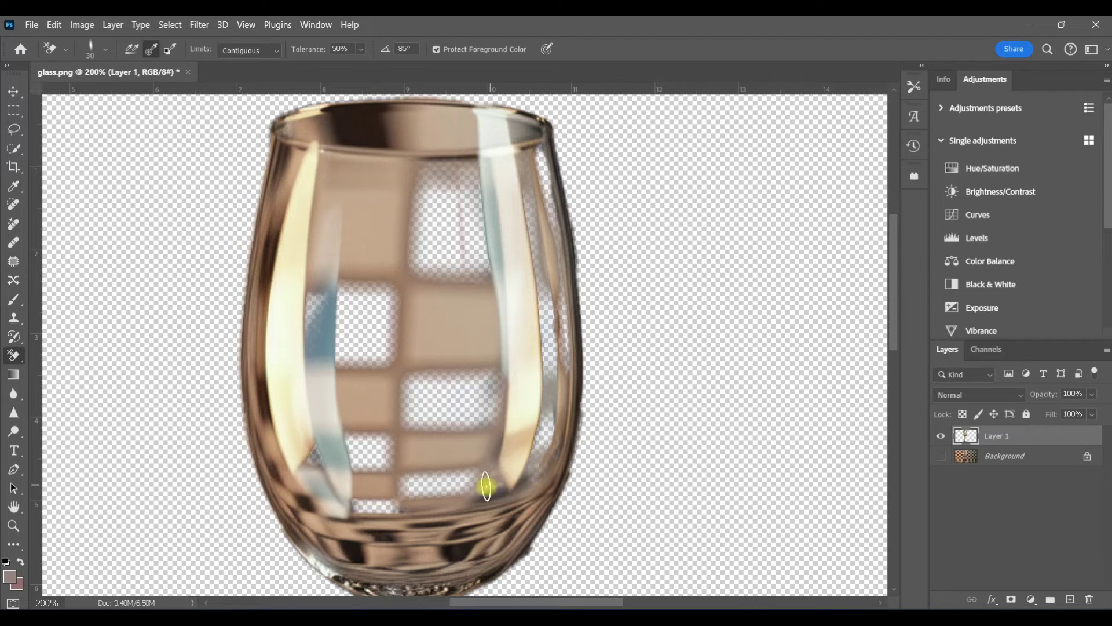
left_click_drag(487, 485, 528, 467)
mouse_move(314, 513)
left_mouse_down()
mouse_move(390, 548)
mouse_move(472, 540)
mouse_move(521, 506)
mouse_move(514, 530)
mouse_move(485, 548)
mouse_move(377, 567)
mouse_move(319, 538)
mouse_move(503, 505)
mouse_move(349, 512)
mouse_move(281, 485)
mouse_move(306, 523)
mouse_move(262, 388)
mouse_move(277, 478)
left_mouse_up()
left_click_drag(264, 286, 288, 170)
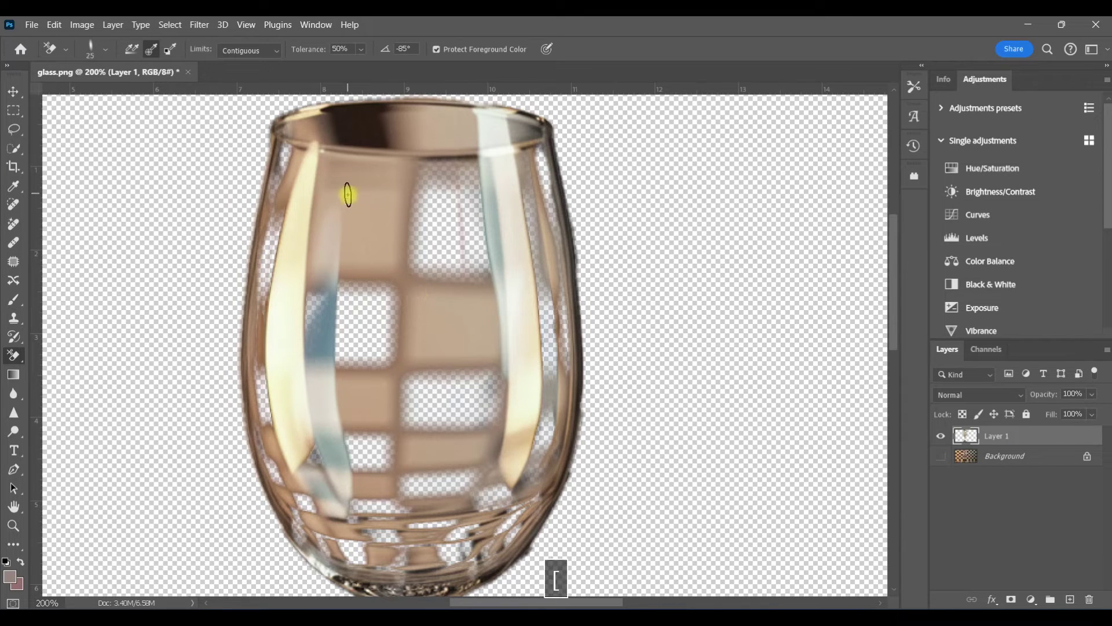
- Enlarge the Background Eraser to 100 and erase the brown interior across the bowl's middle
key("p")
left_click(14, 355)
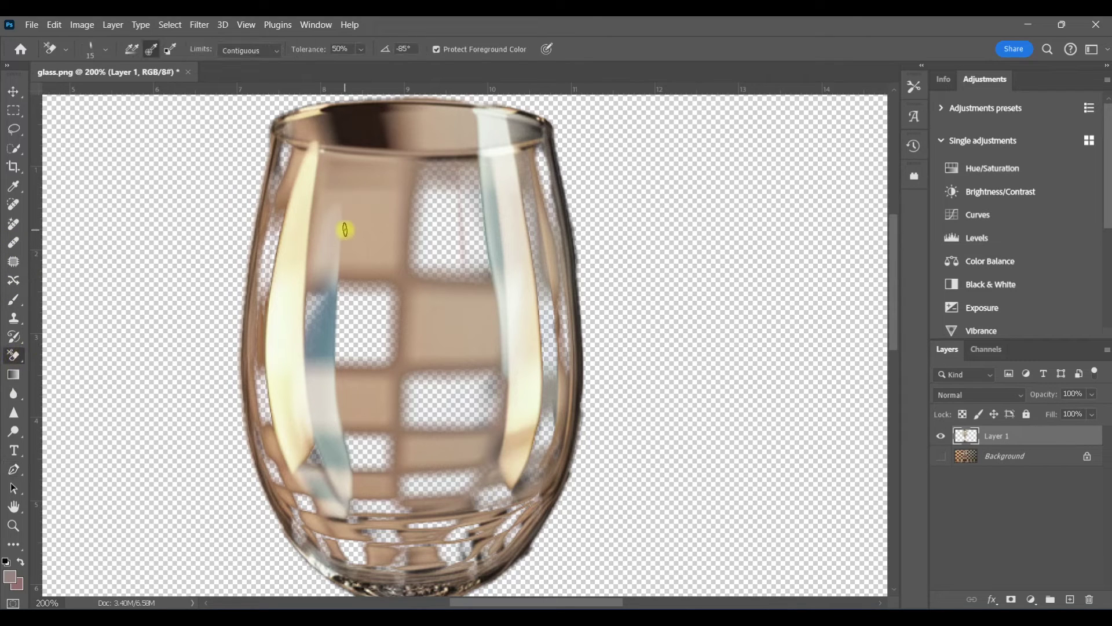
key("bracketright")
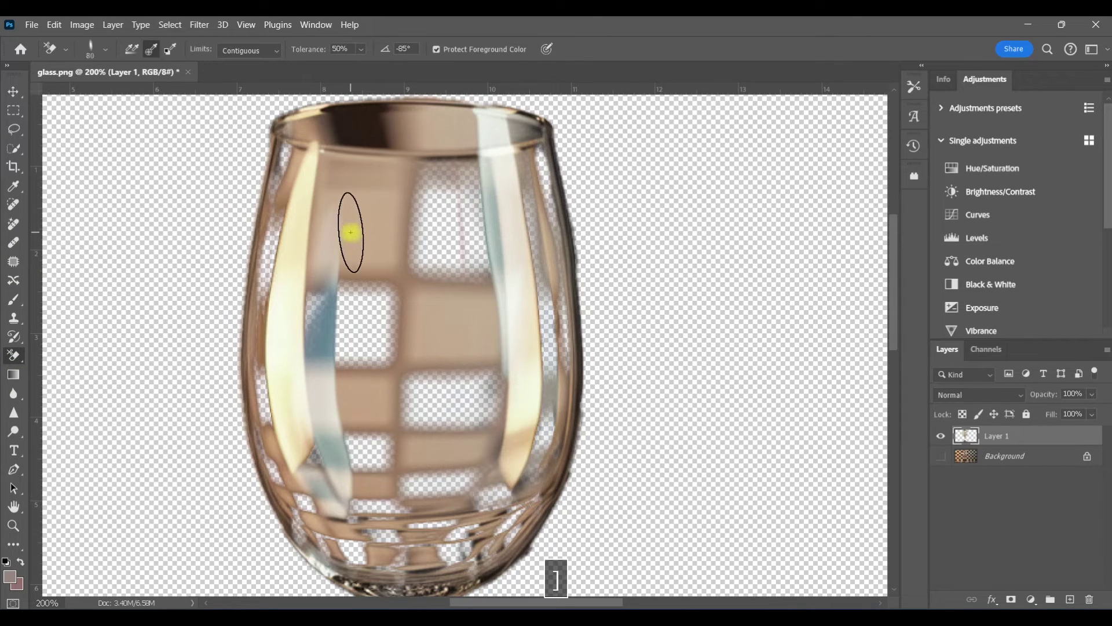
key("bracketright")
key("bracketright")
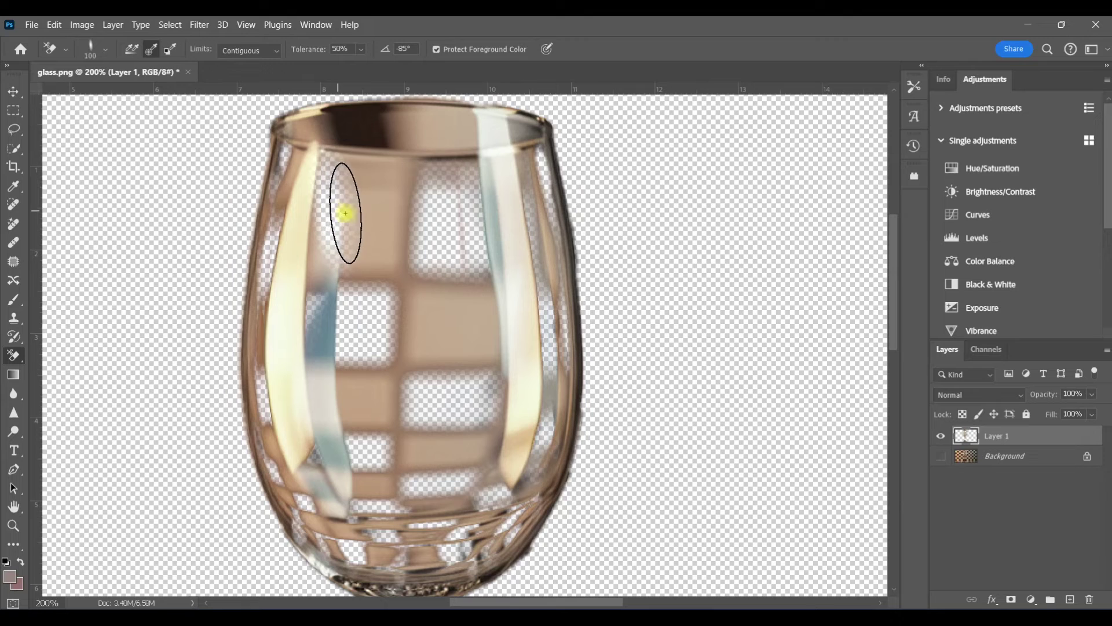
mouse_move(345, 213)
left_mouse_down()
mouse_move(431, 229)
mouse_move(322, 255)
mouse_move(334, 273)
mouse_move(428, 277)
mouse_move(349, 313)
mouse_move(301, 210)
mouse_move(274, 339)
mouse_move(298, 475)
mouse_move(366, 525)
mouse_move(448, 520)
mouse_move(541, 448)
mouse_move(544, 254)
mouse_move(533, 223)
mouse_move(427, 240)
mouse_move(338, 330)
mouse_move(480, 339)
mouse_move(491, 354)
mouse_move(373, 384)
mouse_move(364, 412)
mouse_move(439, 403)
mouse_move(376, 437)
mouse_move(437, 434)
mouse_move(443, 457)
mouse_move(479, 447)
mouse_move(364, 475)
mouse_move(439, 490)
mouse_move(424, 502)
mouse_move(452, 499)
mouse_move(402, 504)
mouse_move(417, 523)
left_mouse_up()
- Shrink the eraser tip to 45 and set its Roundness to 100%
key("bracketleft")
key("bracketleft")
key("bracketleft")
key("bracketleft")
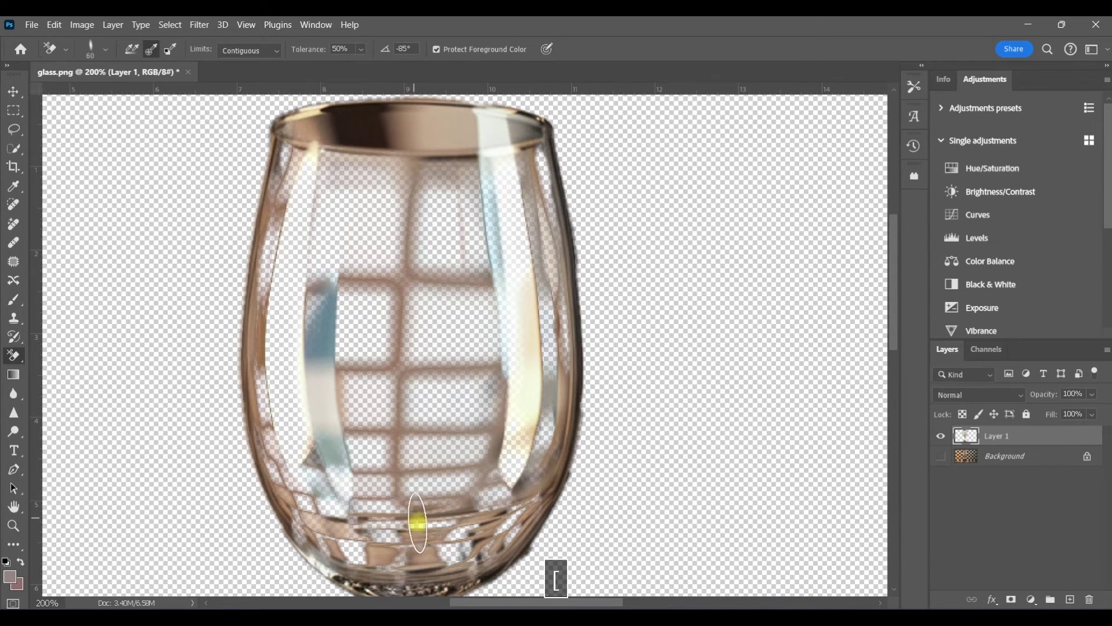
key("bracketleft")
key("bracketleft")
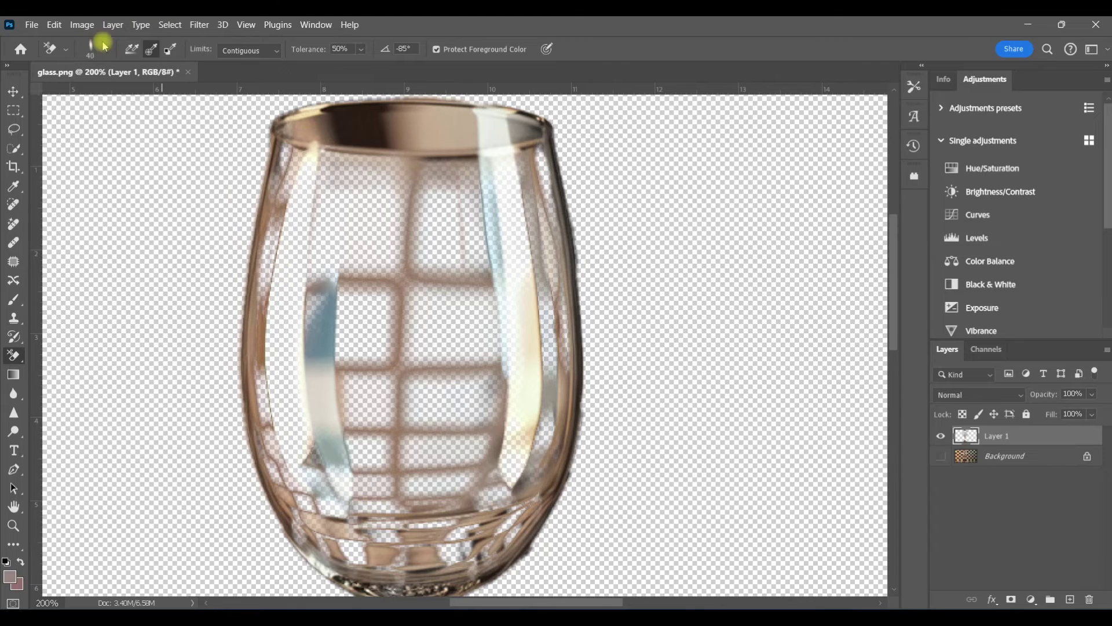
left_click(106, 53)
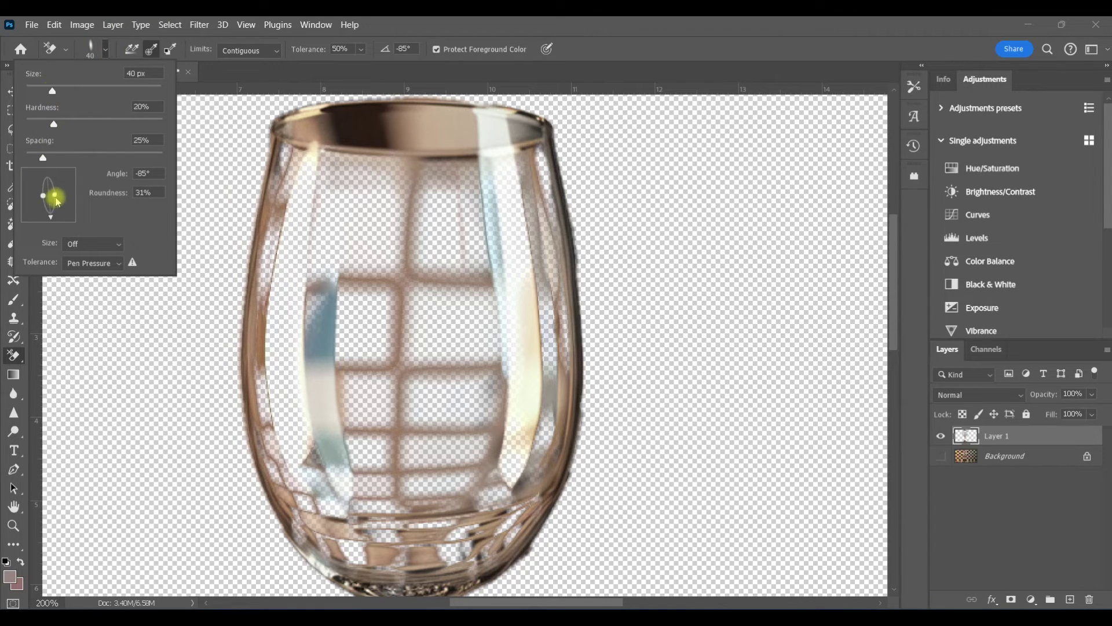
left_click_drag(56, 201, 115, 190)
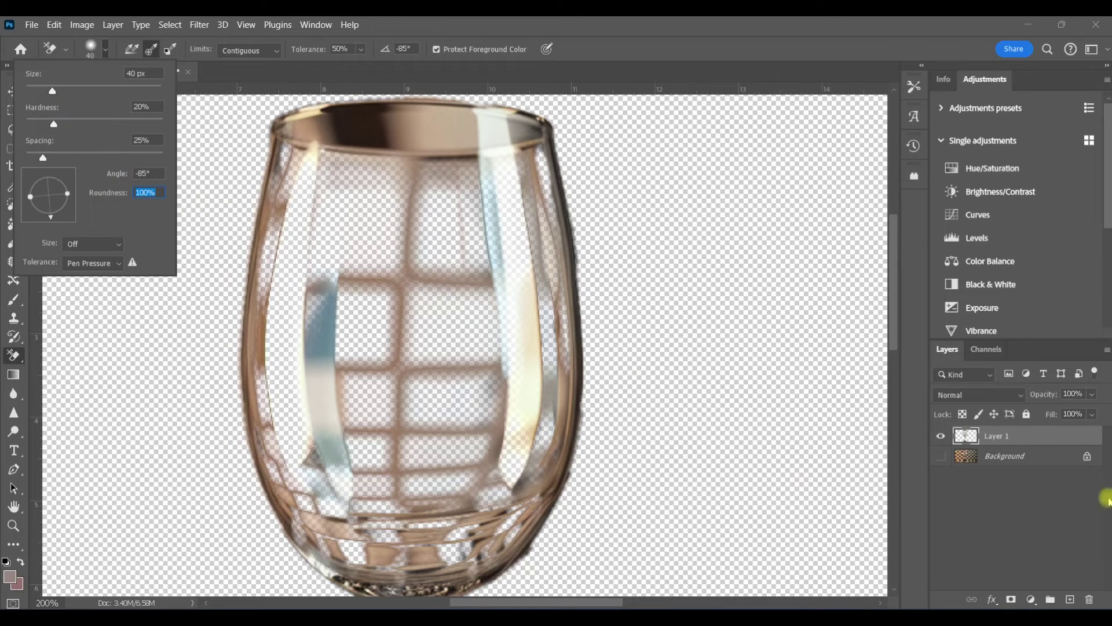
left_click(970, 433)
- Erase the remaining window grid up the glass middle with a 50-size tip
key("bracketright")
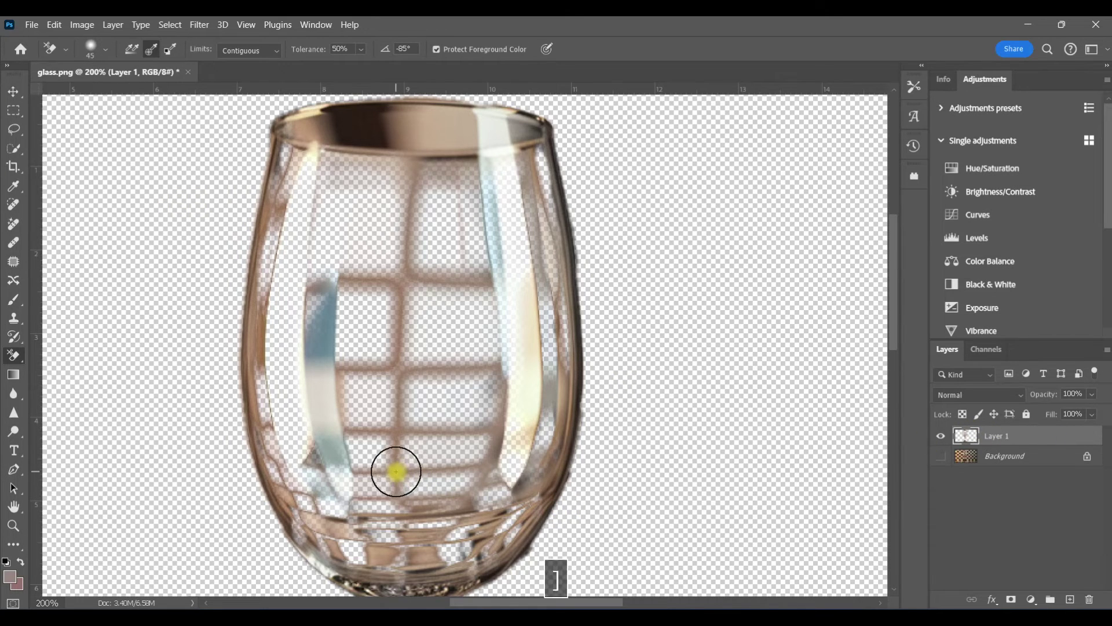
mouse_move(398, 466)
left_mouse_down()
mouse_move(409, 205)
mouse_move(335, 293)
mouse_move(485, 417)
mouse_move(454, 471)
mouse_move(345, 365)
mouse_move(338, 497)
mouse_move(444, 533)
mouse_move(373, 528)
mouse_move(486, 509)
mouse_move(384, 550)
mouse_move(504, 186)
mouse_move(533, 442)
mouse_move(417, 209)
mouse_move(442, 280)
mouse_move(417, 269)
mouse_move(464, 268)
mouse_move(526, 173)
mouse_move(556, 357)
mouse_move(550, 481)
mouse_move(404, 568)
mouse_move(266, 415)
mouse_move(268, 268)
mouse_move(451, 298)
left_mouse_up()
key("bracketleft")
key("bracketleft")
key("bracketleft")
key("bracketleft")
key("bracketleft")
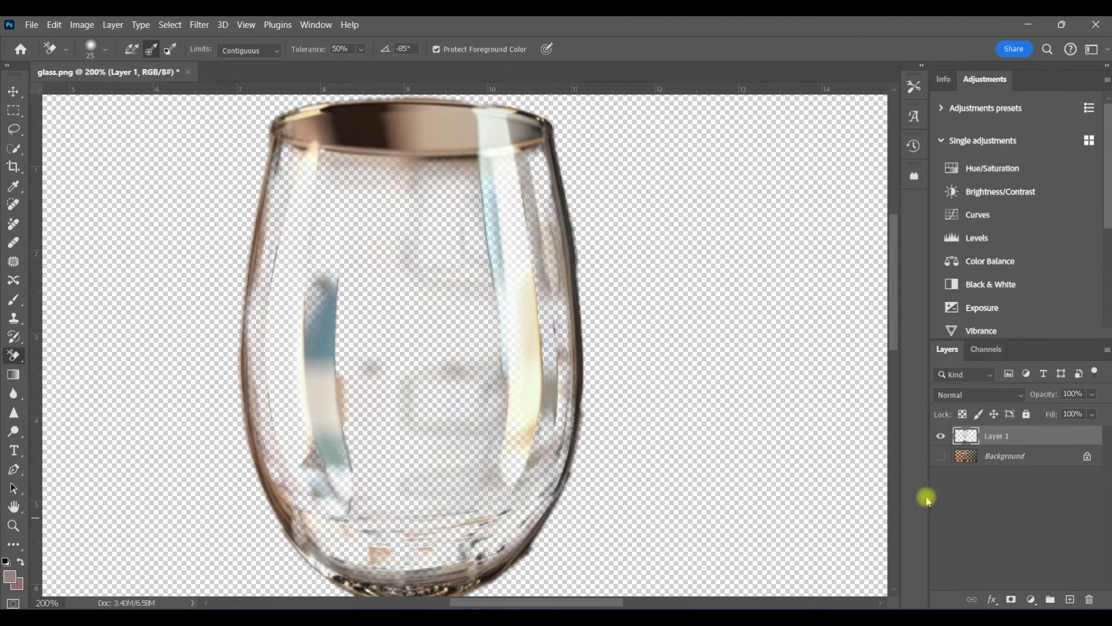
left_click(13, 526)
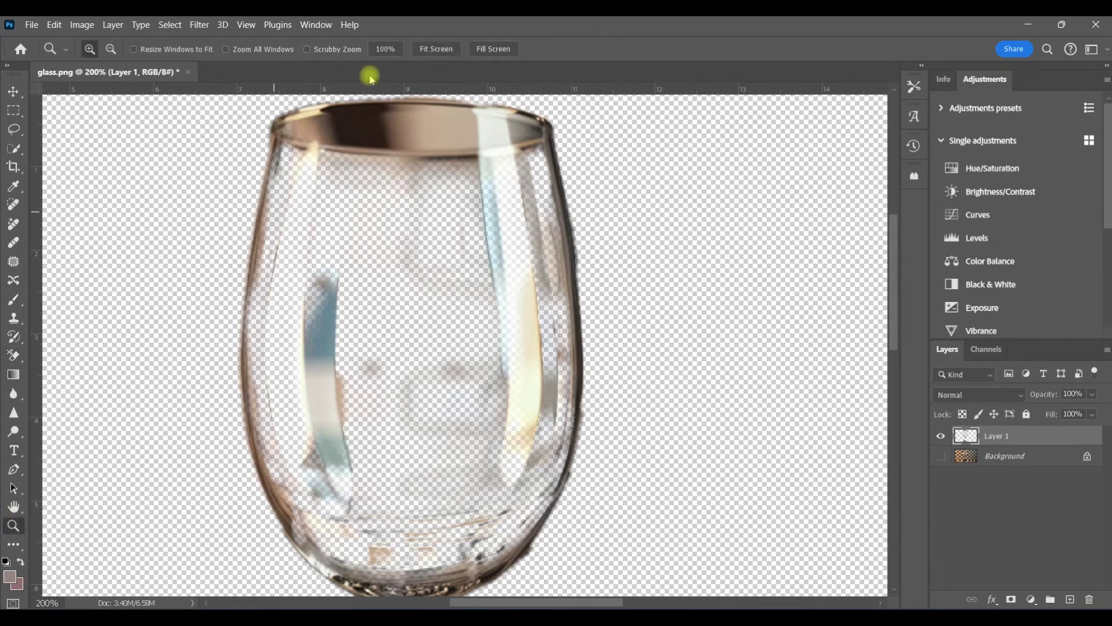
- Add an orange Solid Color fill layer above the Background layer
left_click(435, 49)
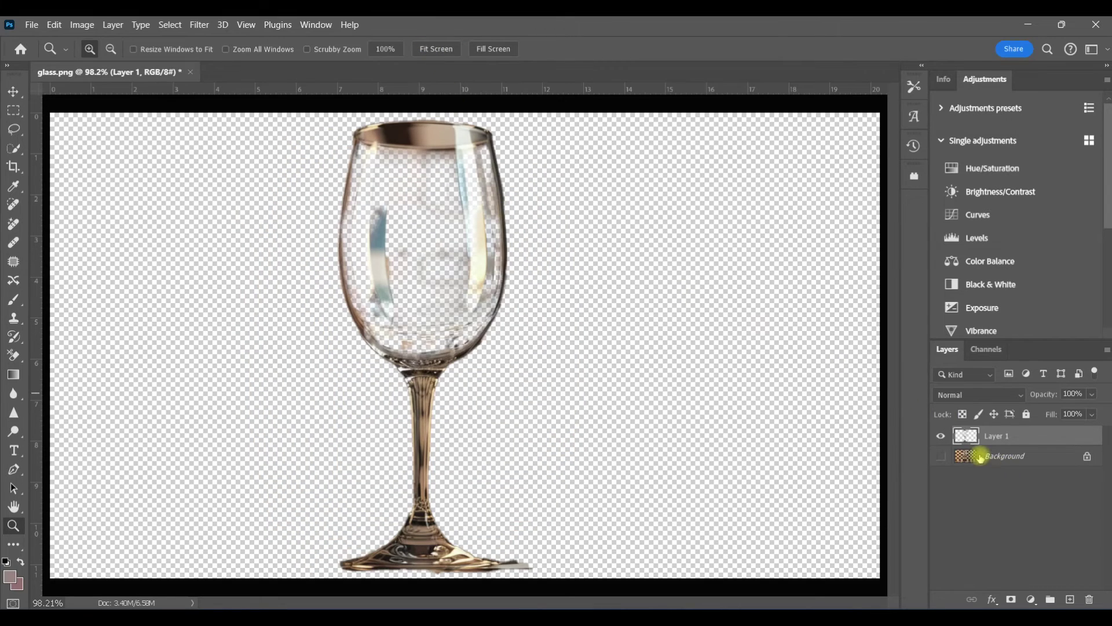
left_click(980, 457)
left_click(1026, 596)
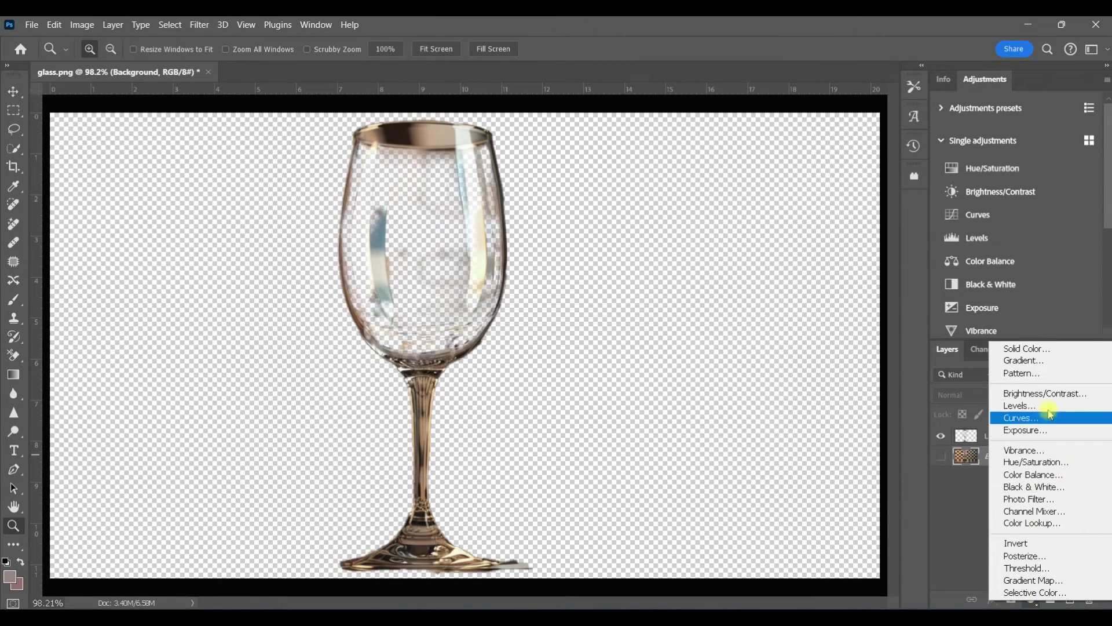
left_click(1031, 348)
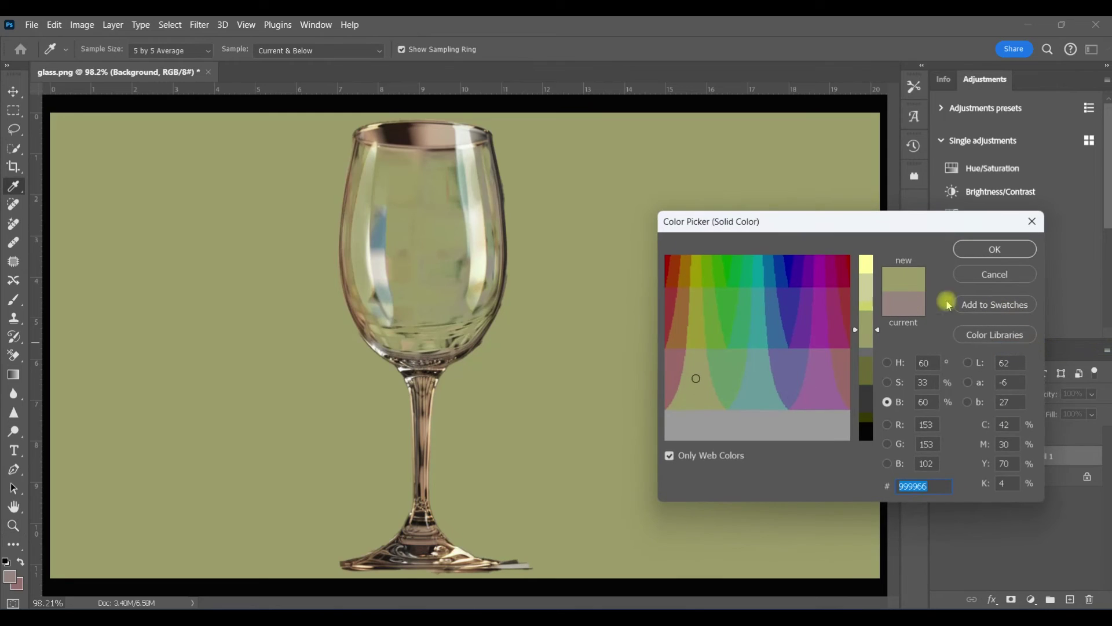
left_click_drag(856, 333, 861, 358)
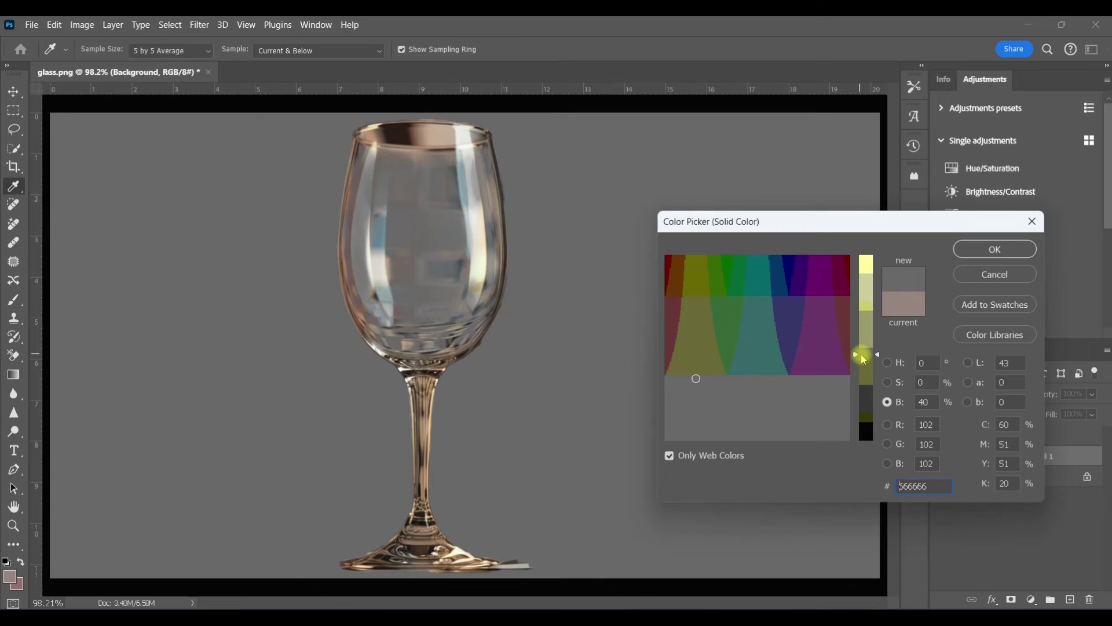
left_click(988, 249)
- Zoom in twice on the glass bowl and hide the Color Fill 1 layer
key("z")
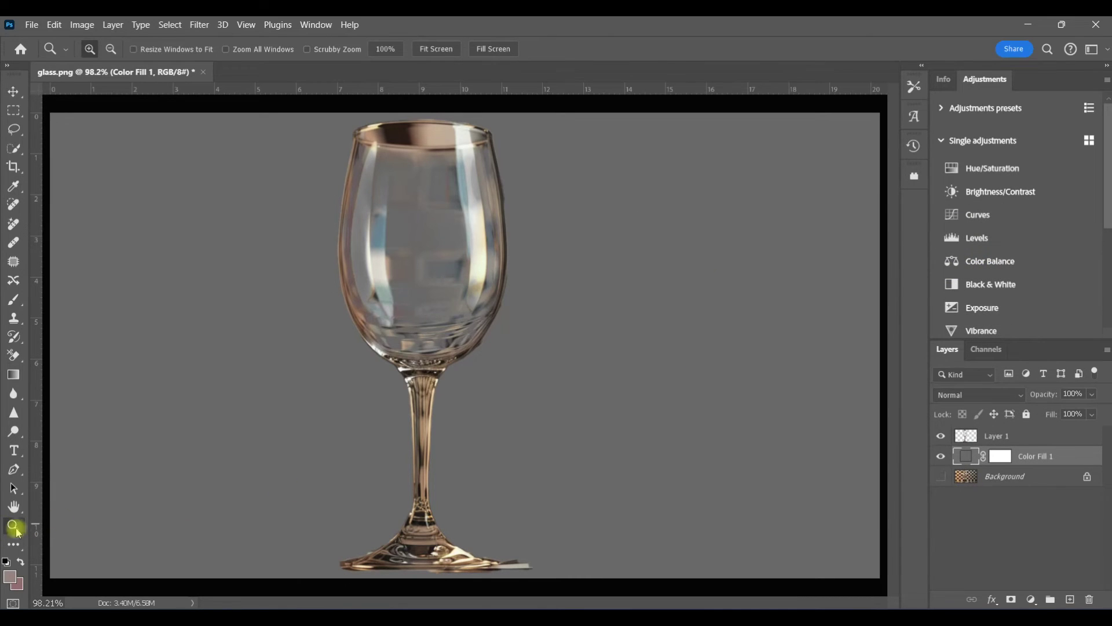
left_click(443, 239)
left_click(438, 225)
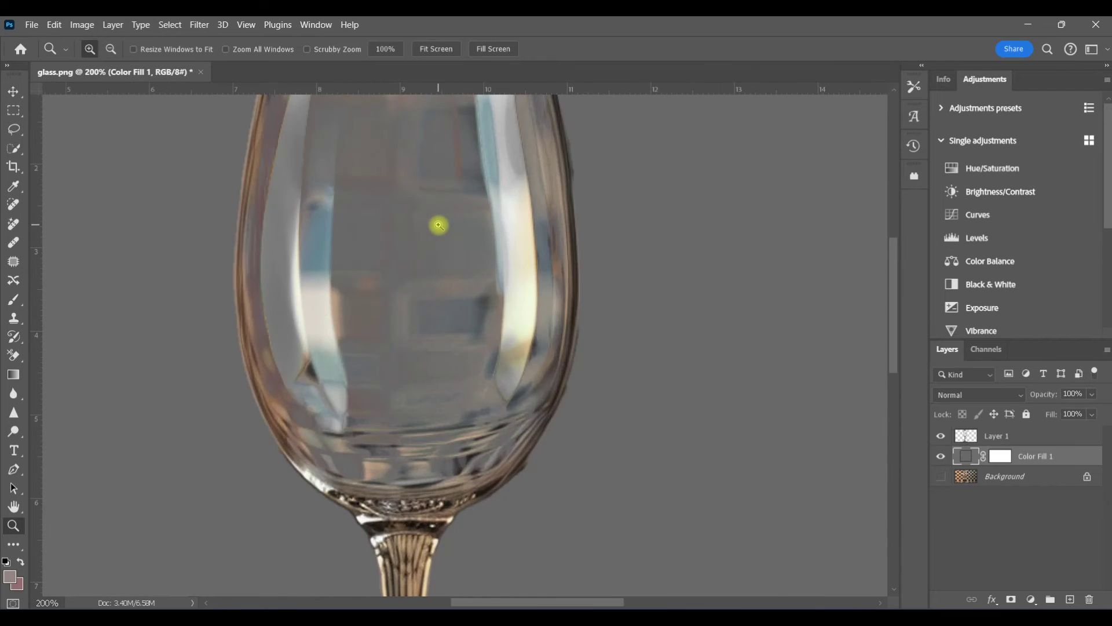
left_click_drag(890, 349, 894, 336)
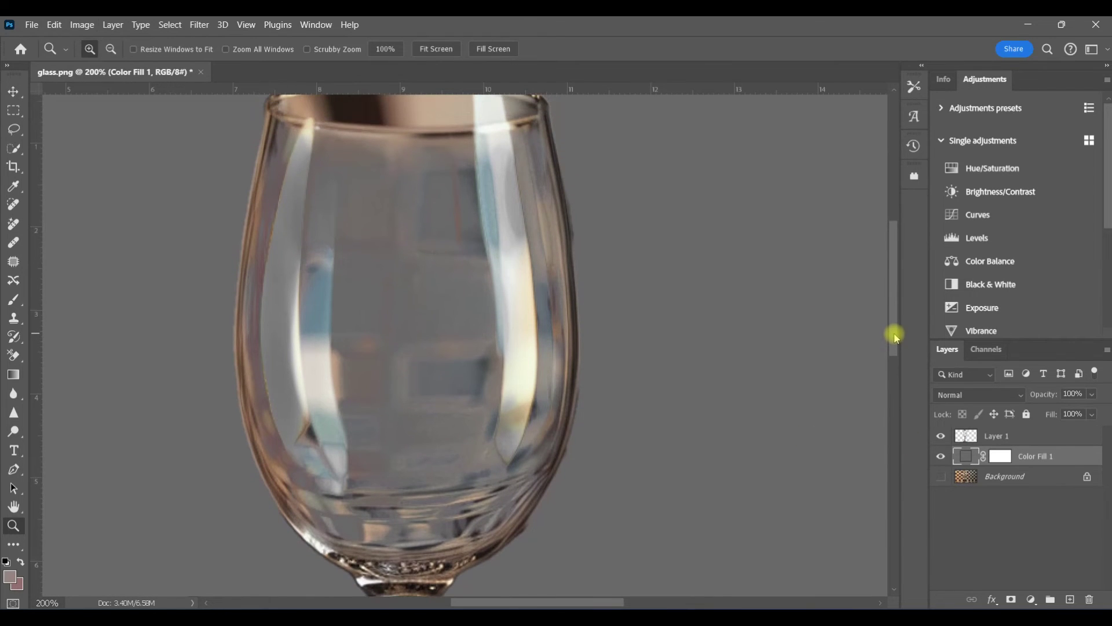
left_click(939, 458)
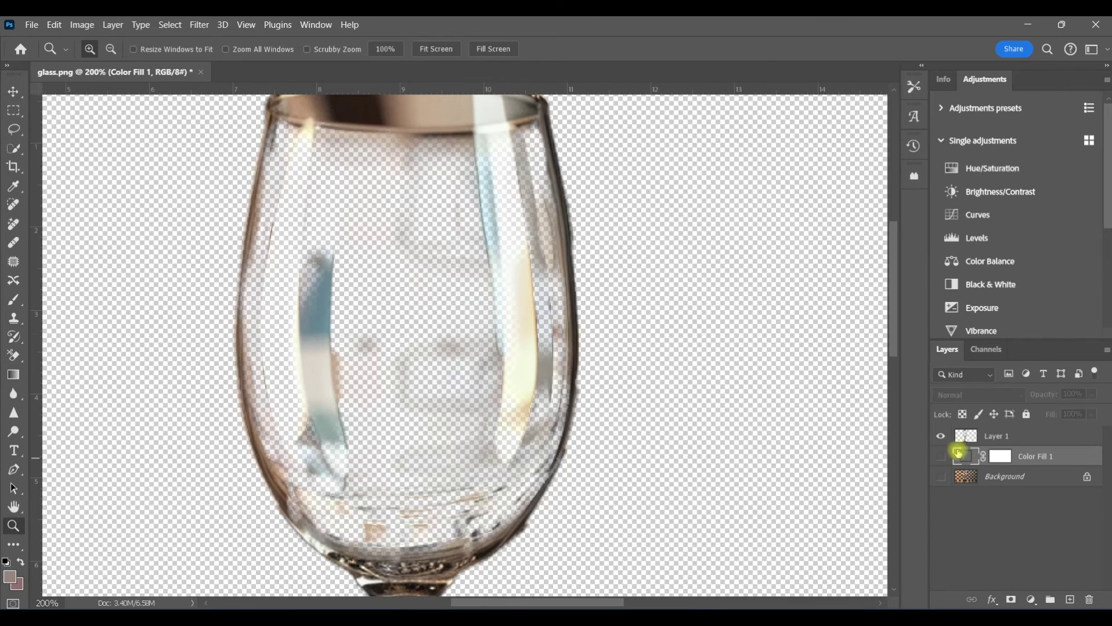
- Select Layer 1 and try an Eraser stroke on the leftovers, then undo it
left_click(983, 438)
key("e")
key("ctrl+z")
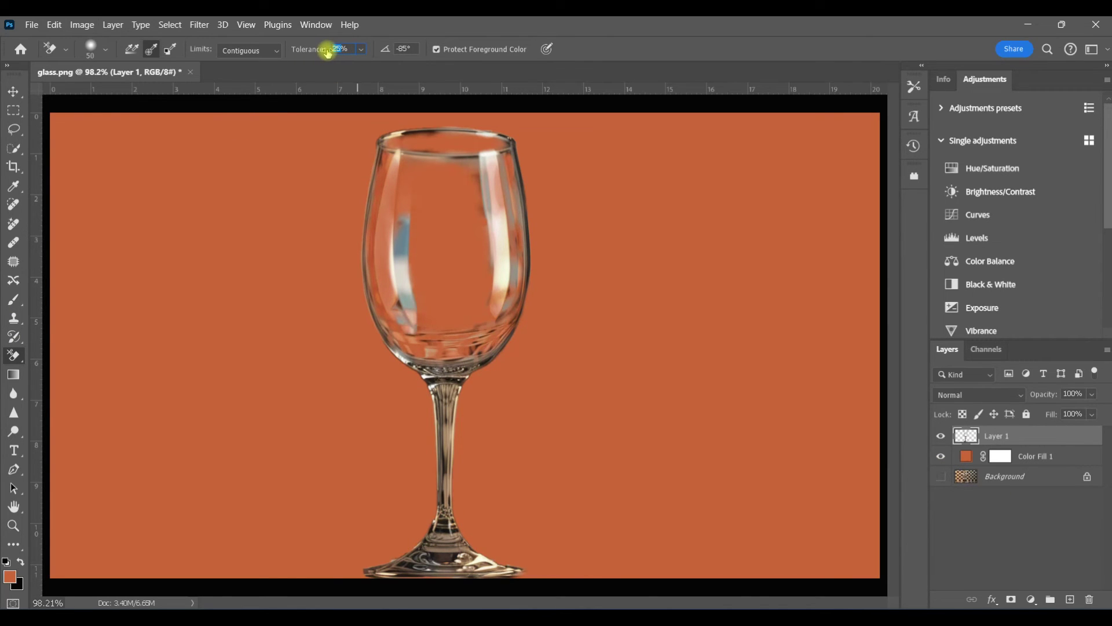
- Set Background Eraser tolerance to 12% and erase leftover background along the stem
type("2")
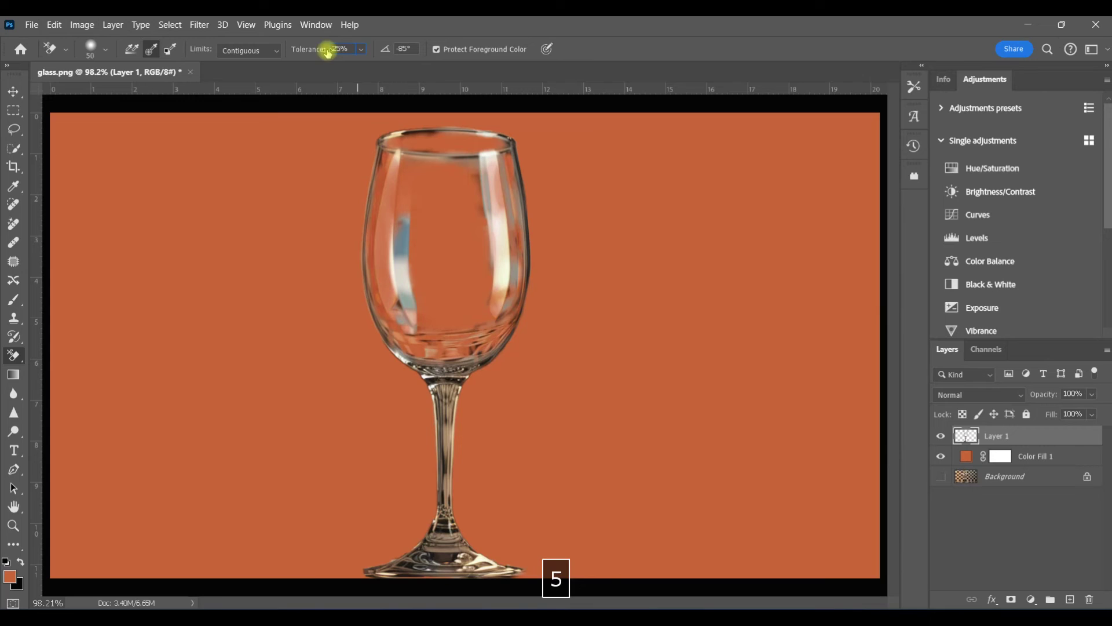
key("BackSpace")
type("2")
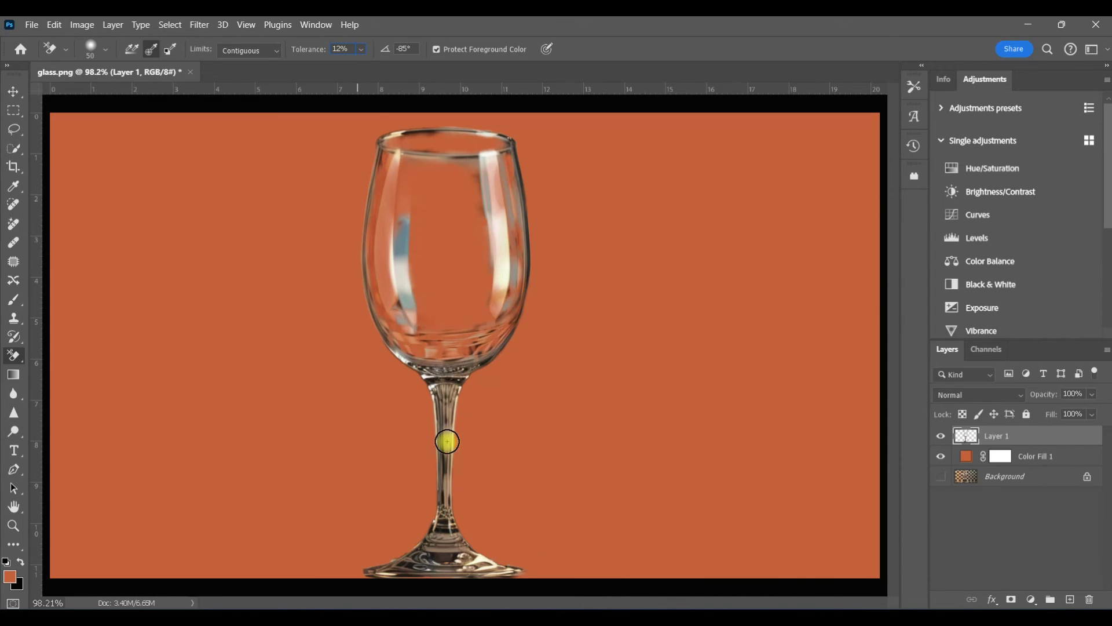
mouse_move(448, 436)
left_mouse_down()
mouse_move(451, 390)
mouse_move(456, 539)
mouse_move(385, 569)
mouse_move(437, 548)
mouse_move(440, 383)
mouse_move(439, 417)
mouse_move(450, 367)
mouse_move(451, 507)
mouse_move(468, 558)
left_mouse_up()
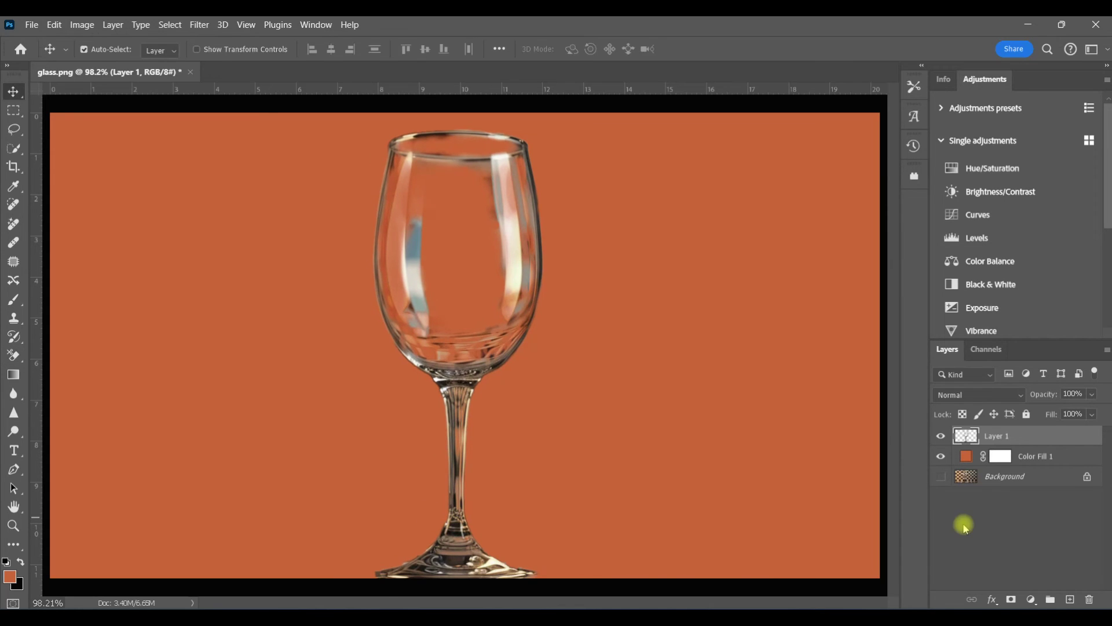
key("z")
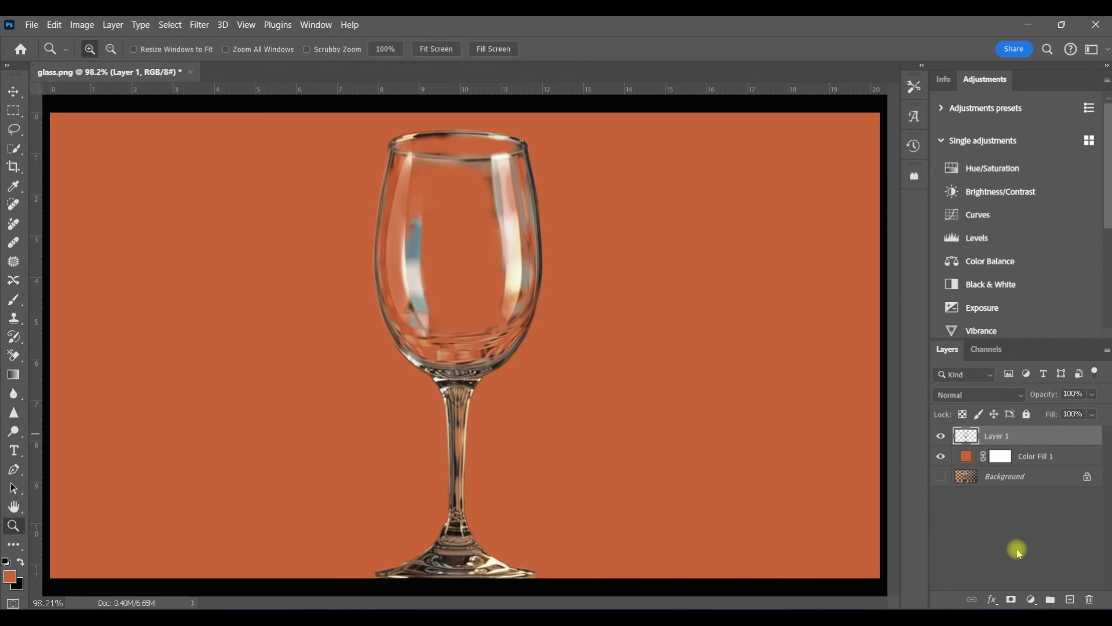
- Add a new Layer 2 clipped to the glass layer and size the Brush to 200
left_click(1071, 597)
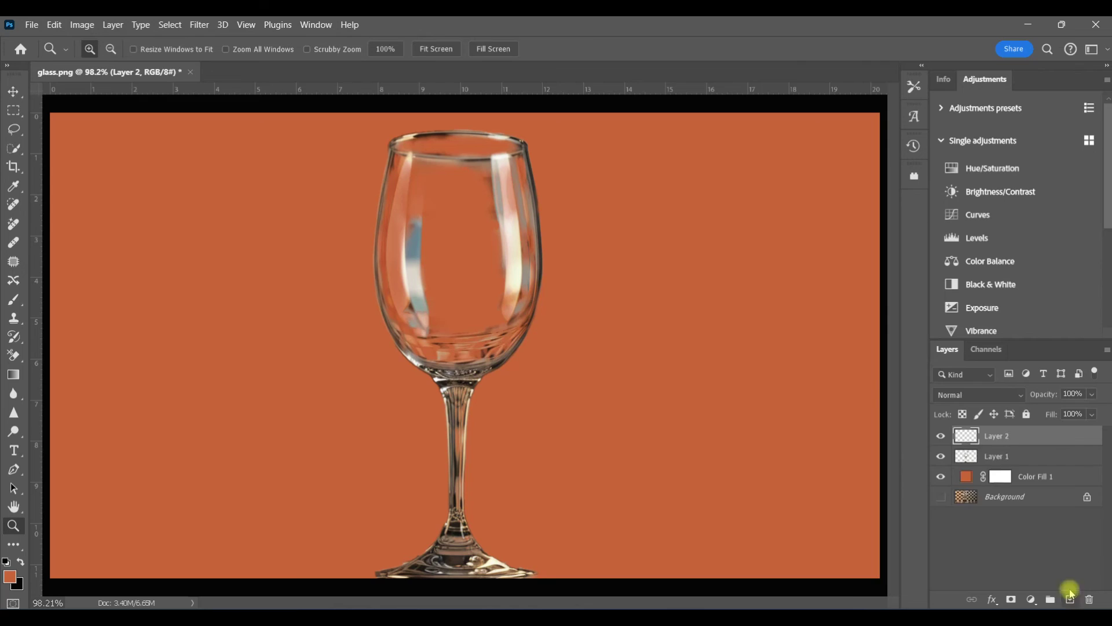
left_click(1040, 446, "alt")
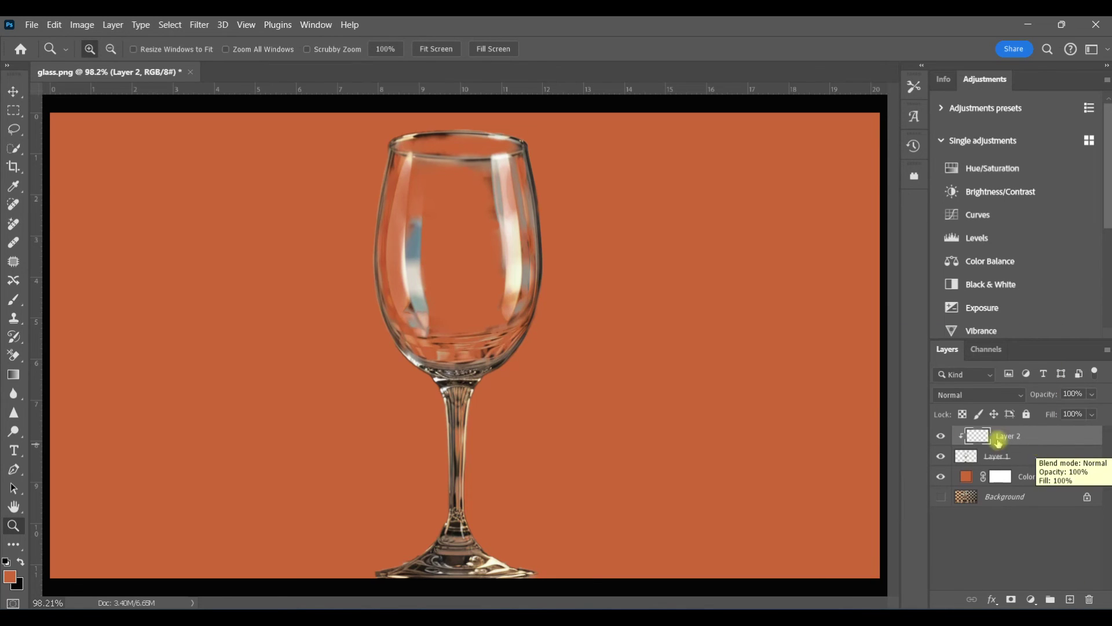
left_click(13, 299)
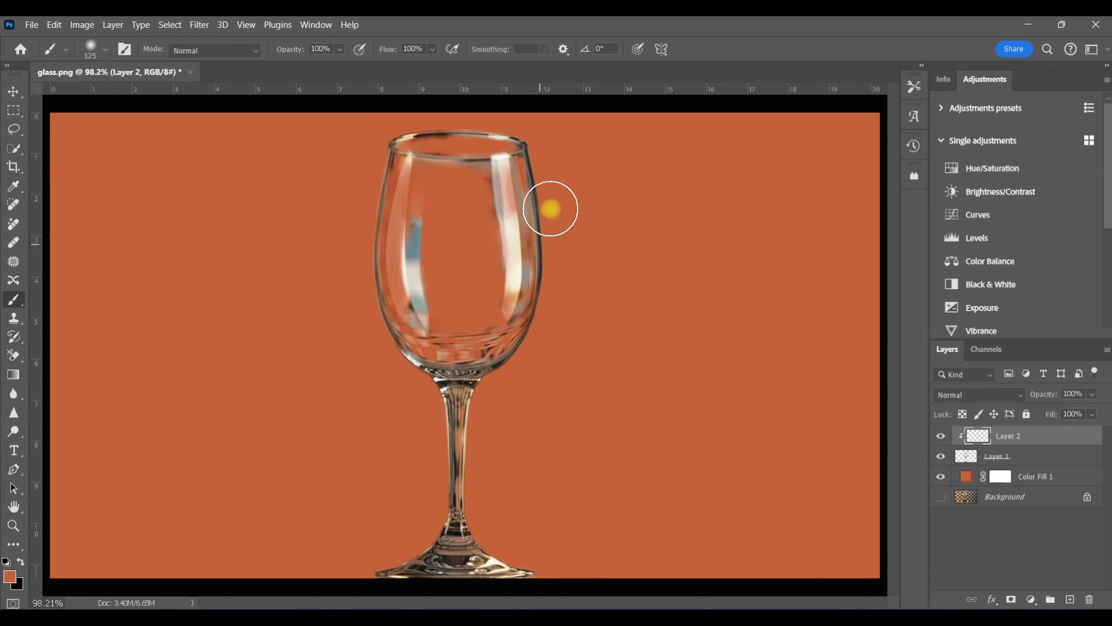
key("bracketright")
key("bracketright")
key("bracketright")
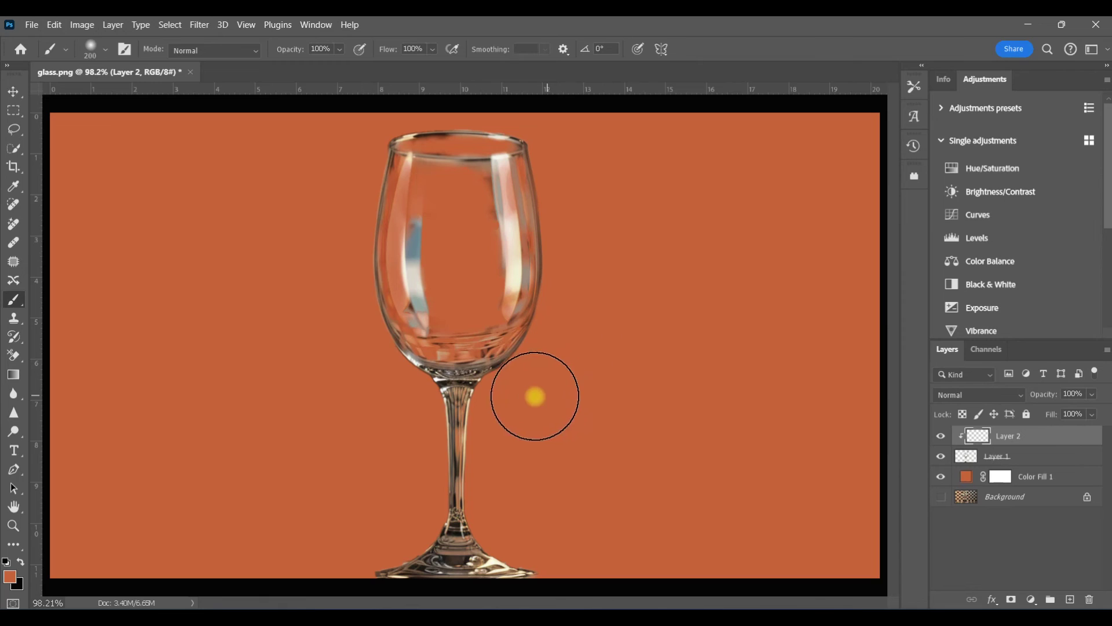
- Paint orange over the upper-left glass edge and down the stem, comparing with Layer 2 hidden
left_click_drag(516, 455, 543, 476)
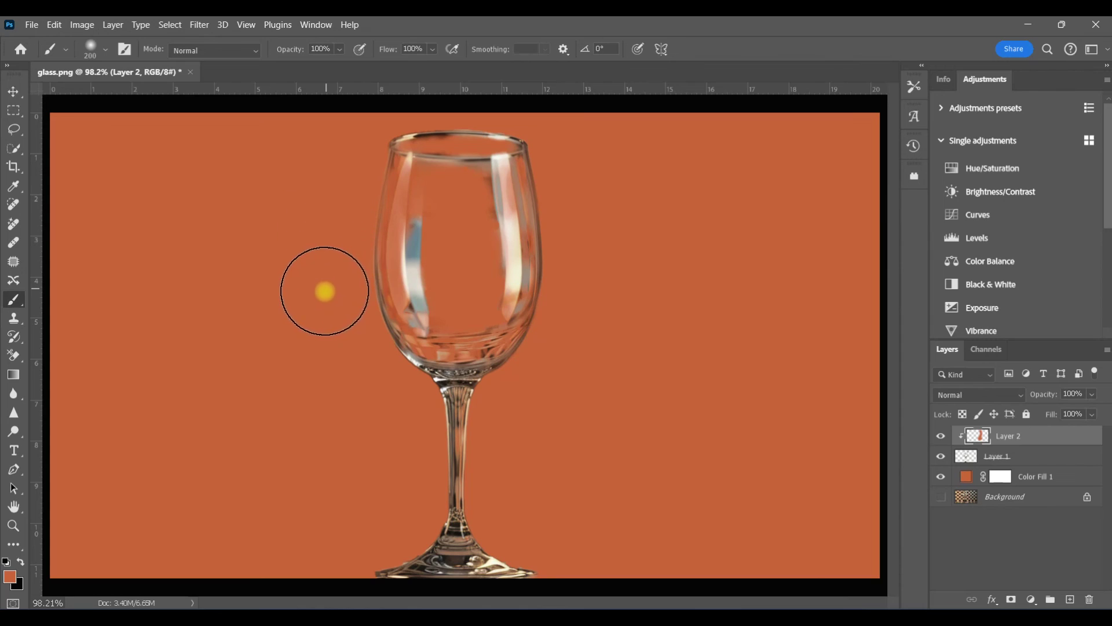
mouse_move(348, 390)
left_mouse_down()
mouse_move(382, 402)
mouse_move(348, 457)
mouse_move(389, 526)
mouse_move(377, 510)
left_mouse_up()
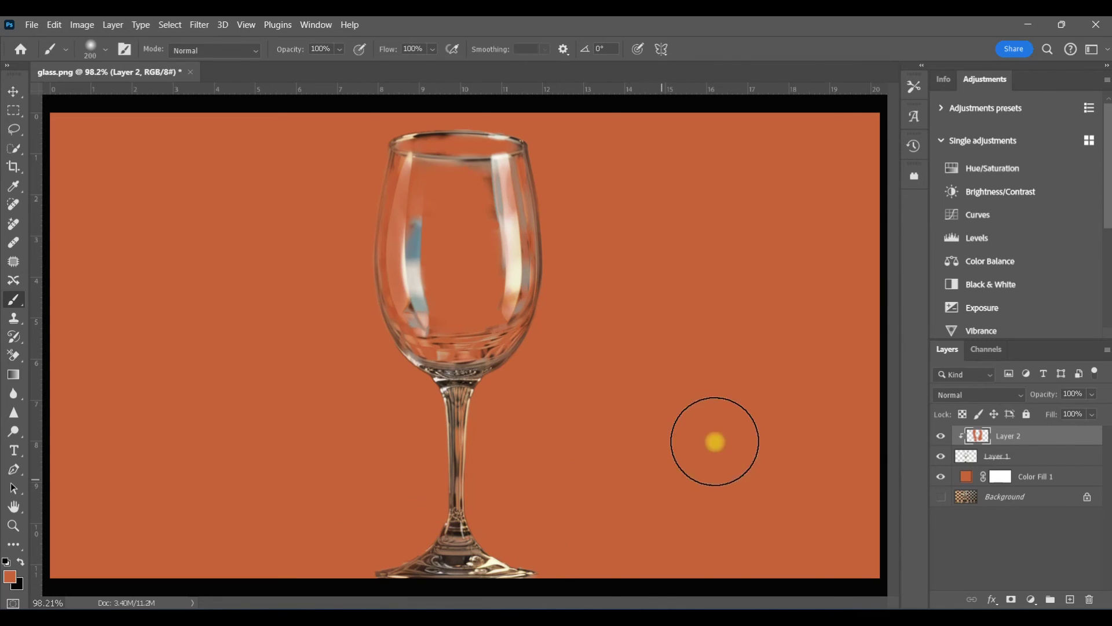
left_click(941, 436)
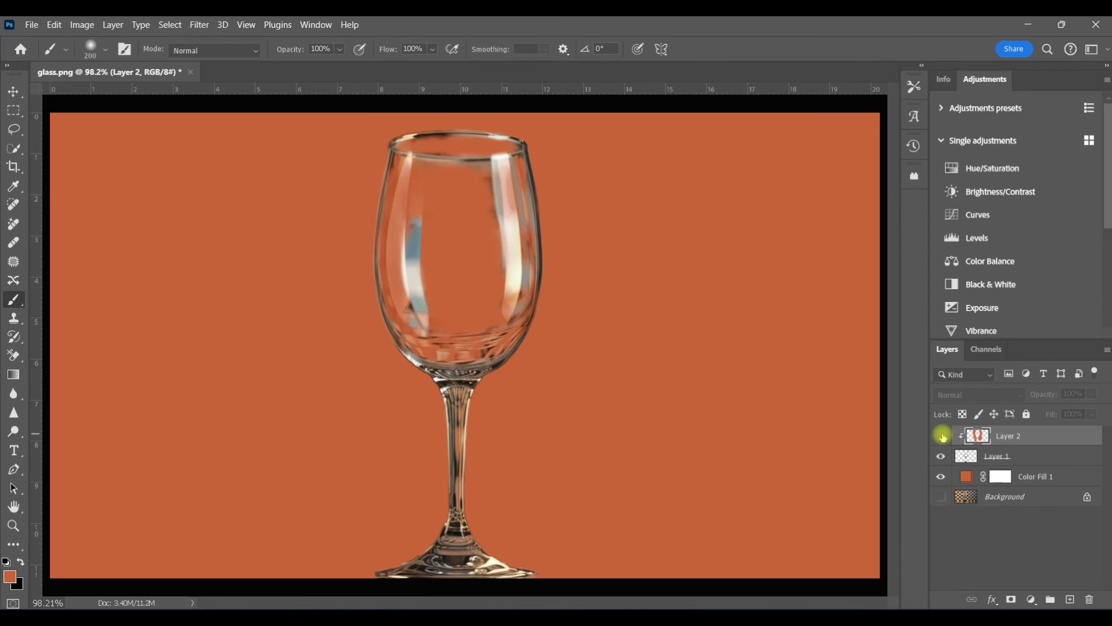
left_click(941, 436)
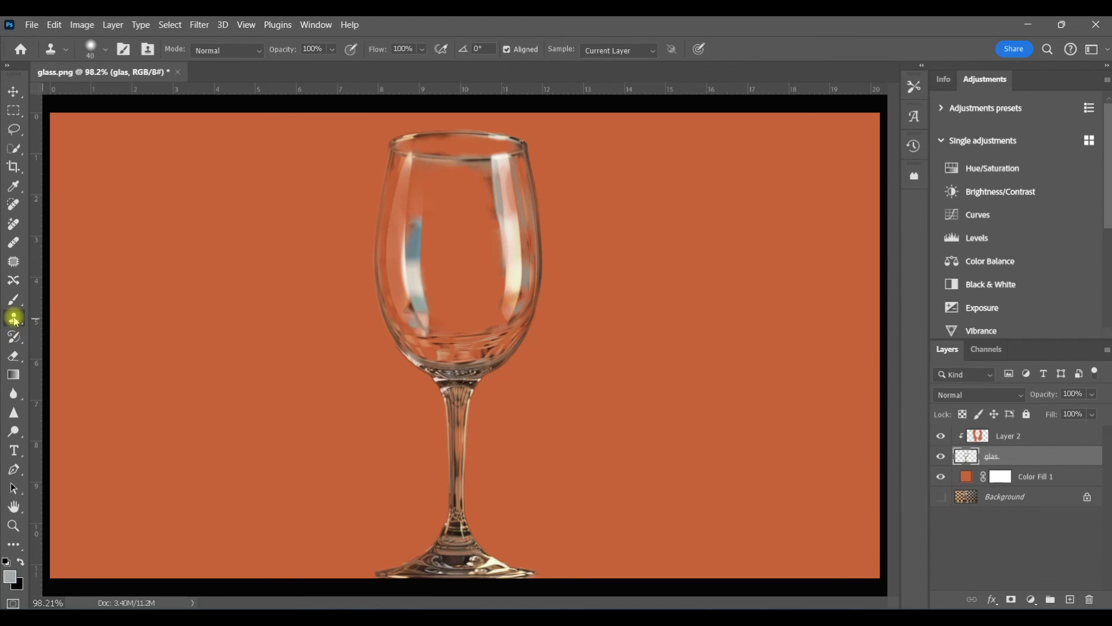
- Enable Flip Horizontal in Clone Source and sample the glas layer as the clone source
left_click(148, 48)
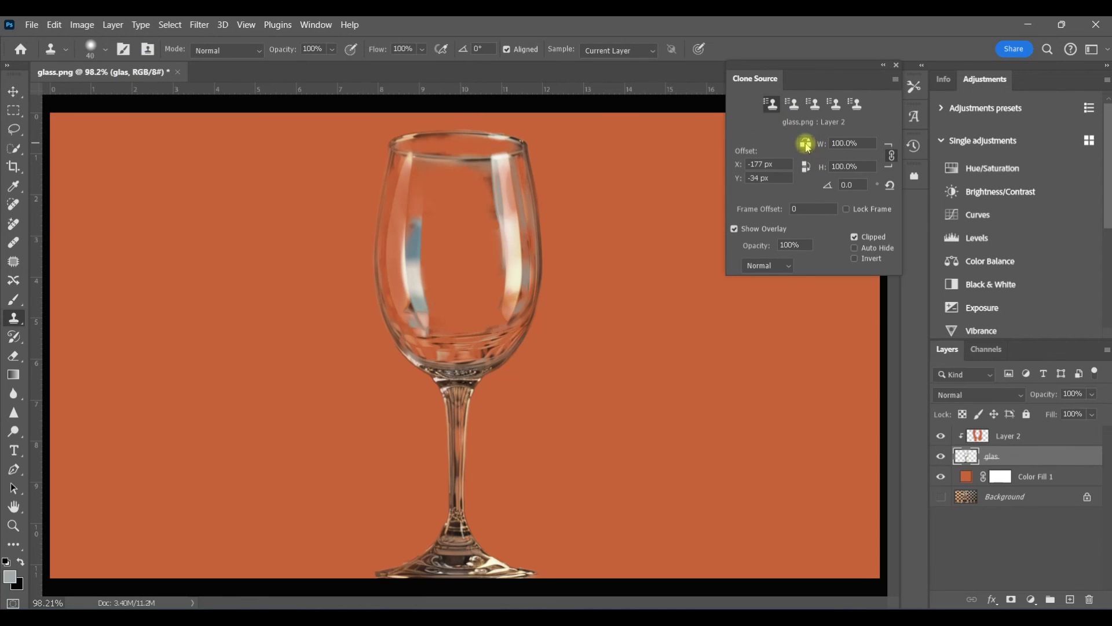
left_click(806, 143)
left_click(512, 241, "alt")
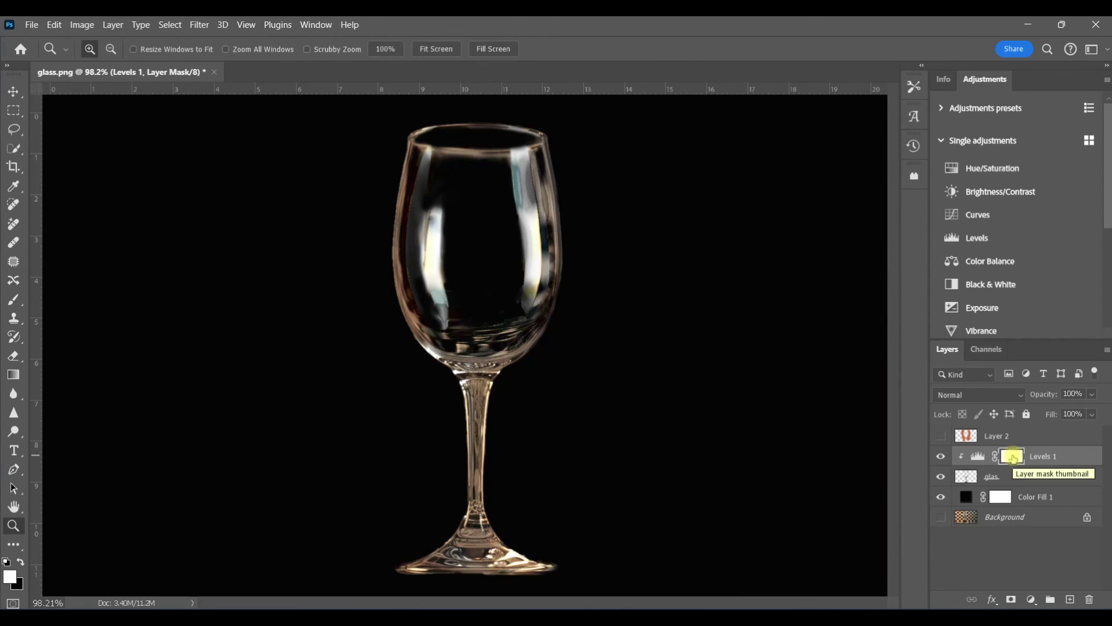
- Add a clipped Hue/Saturation layer at -51 saturation and recolour Color Fill 1 light grey
left_click(969, 169)
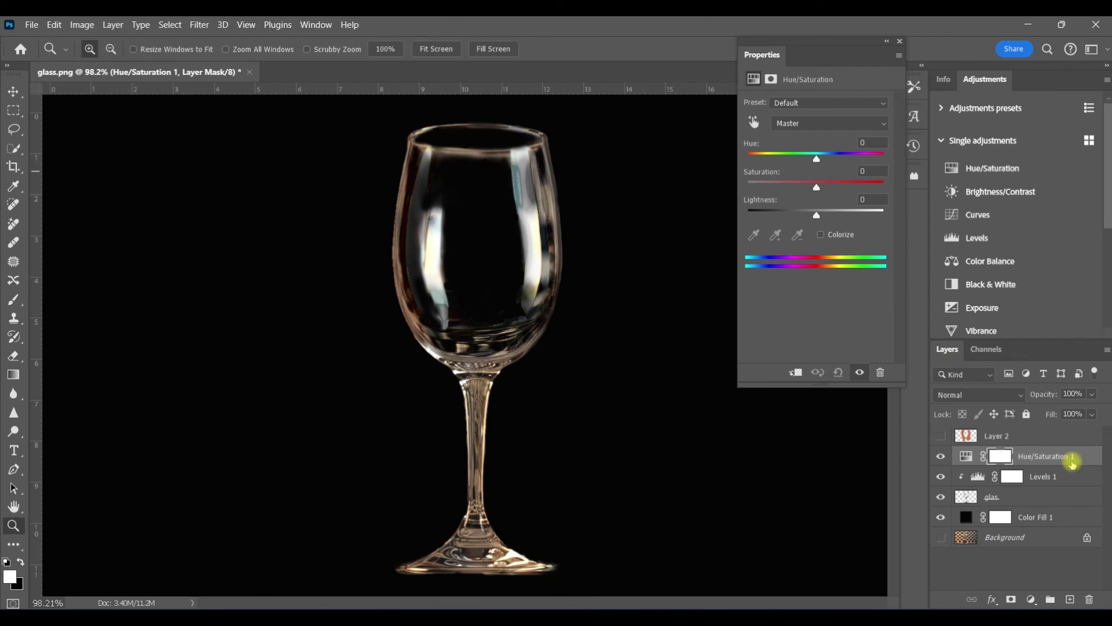
left_click(1071, 465, "alt")
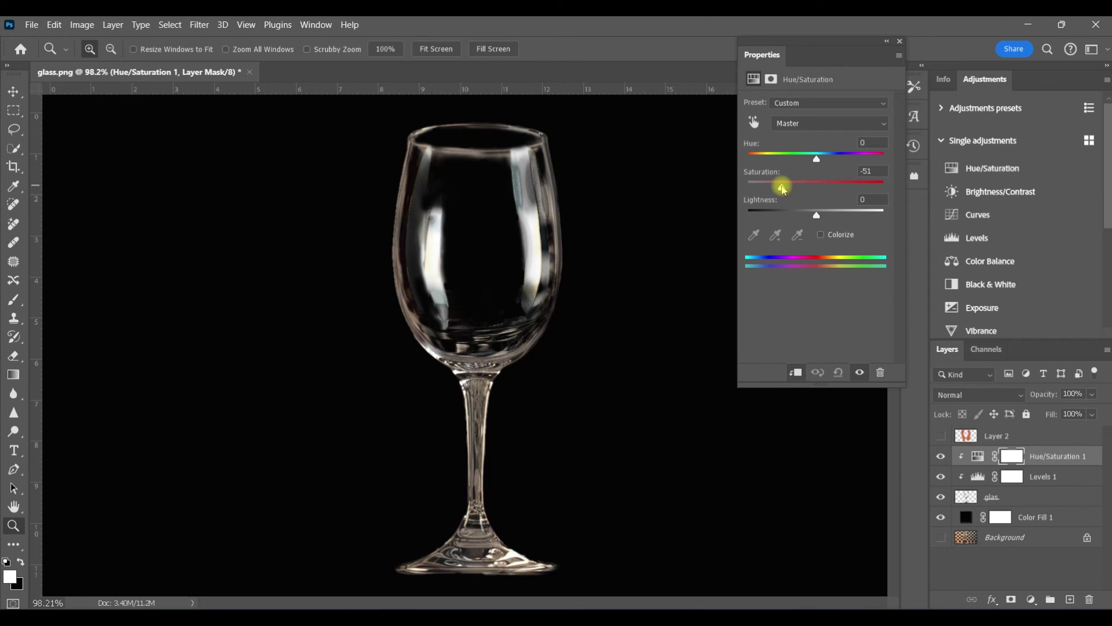
left_click(924, 55)
double_click(966, 517)
left_click_drag(988, 392, 969, 299)
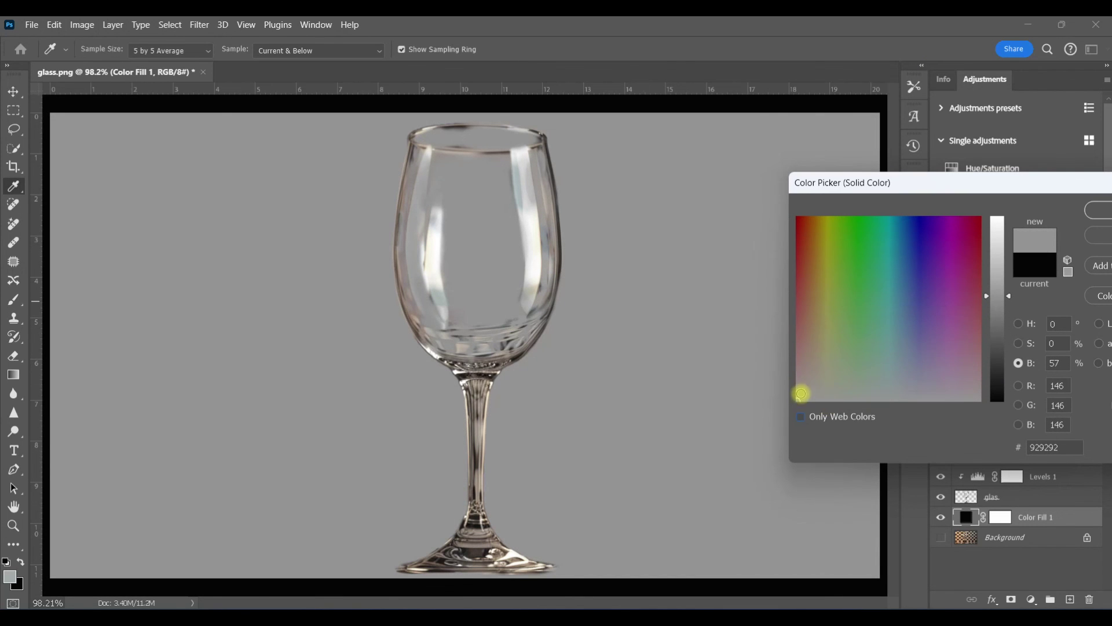
mouse_move(843, 394)
left_mouse_down()
mouse_move(950, 389)
mouse_move(956, 380)
mouse_move(932, 393)
mouse_move(872, 367)
mouse_move(927, 359)
left_mouse_up()
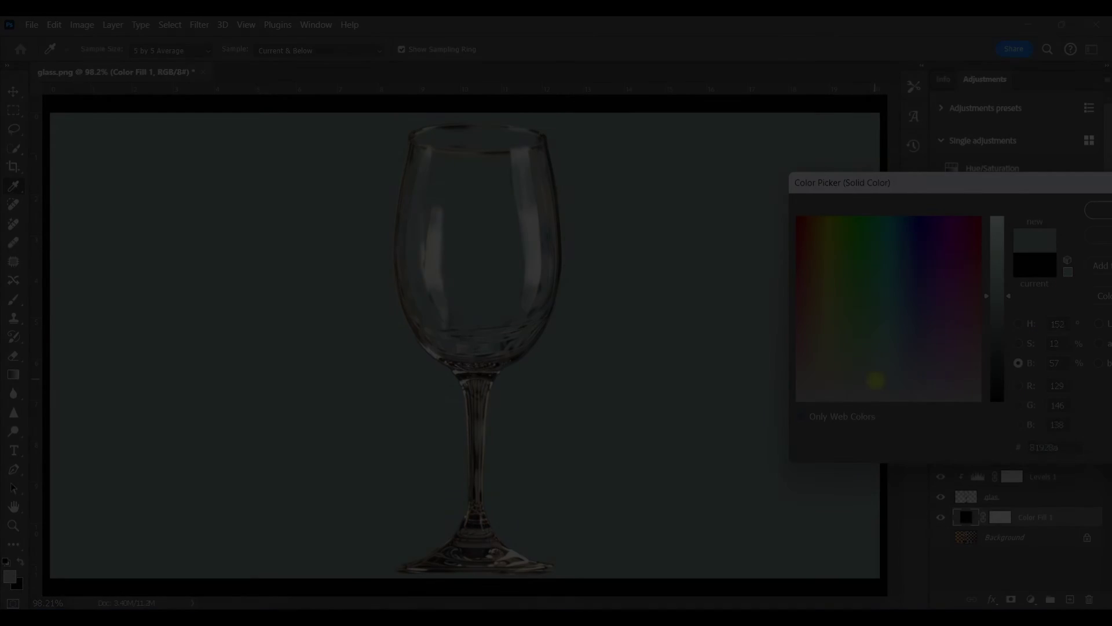